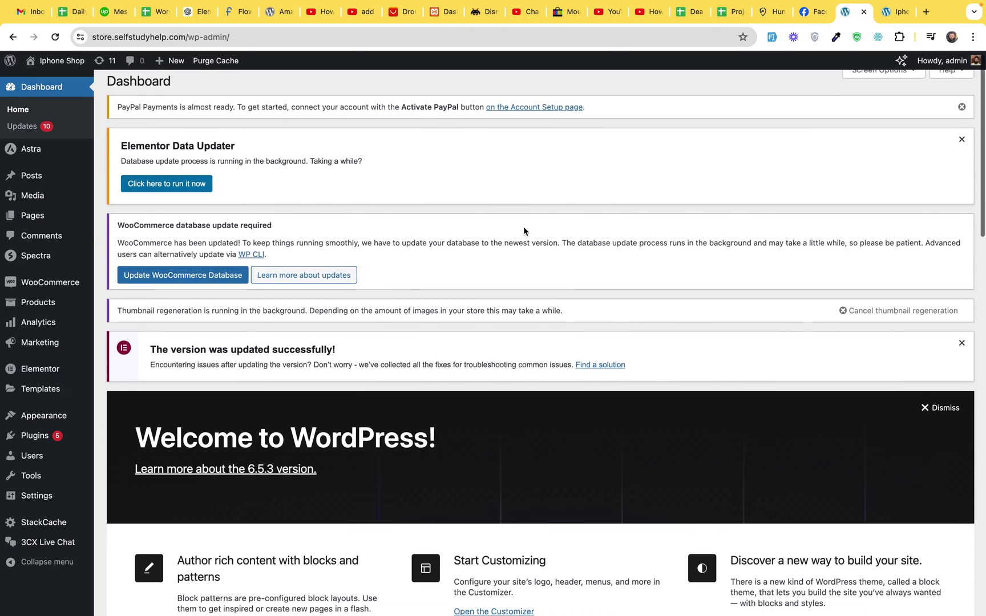
pyautogui.scroll(-4, 518, 226)
pyautogui.scroll(4, 524, 229)
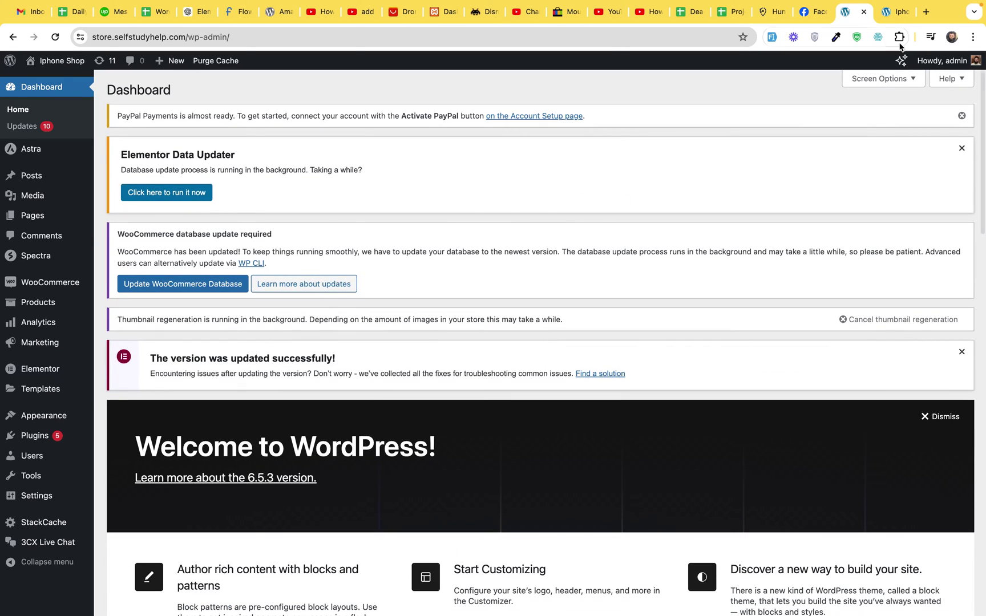
# Step: Browse the storefront, load the shop products page from the address bar, and return to the admin dashboard
pyautogui.click(892, 13)
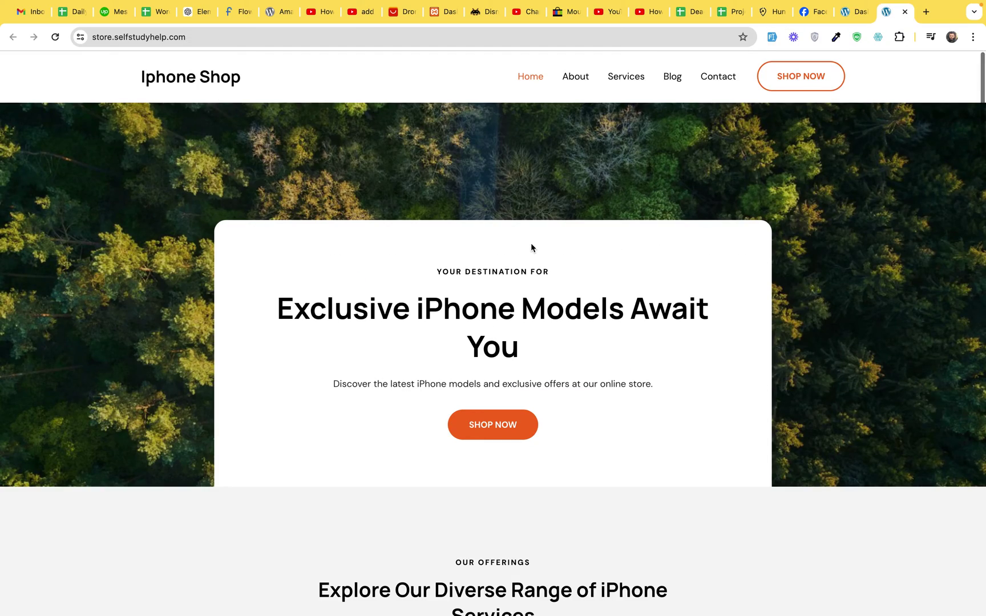
pyautogui.scroll(-10, 531, 247)
pyautogui.scroll(-10, 531, 247)
pyautogui.scroll(-3, 531, 247)
pyautogui.scroll(-5, 532, 247)
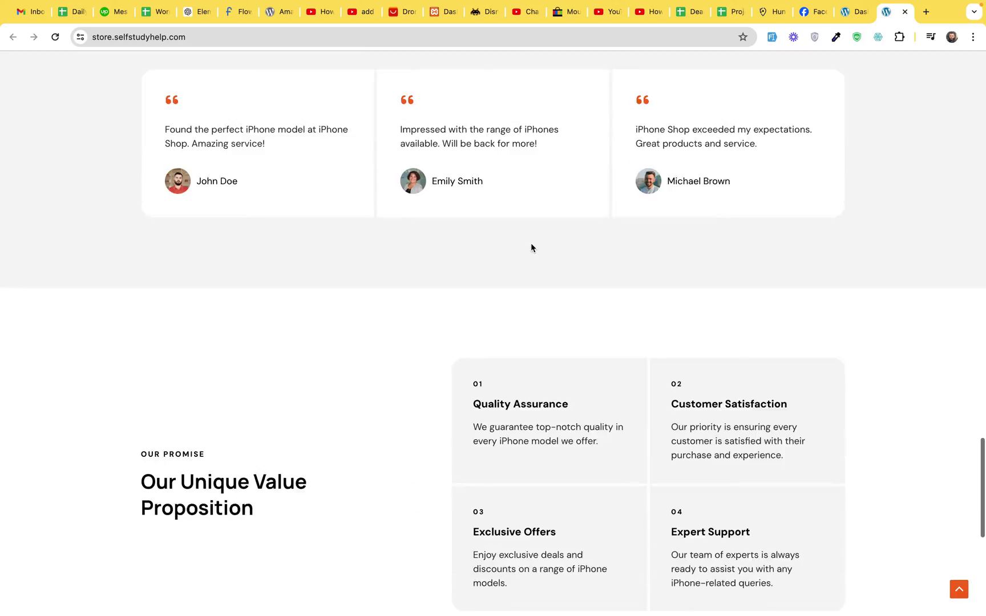
pyautogui.scroll(5, 531, 248)
pyautogui.scroll(10, 532, 248)
pyautogui.scroll(5, 531, 246)
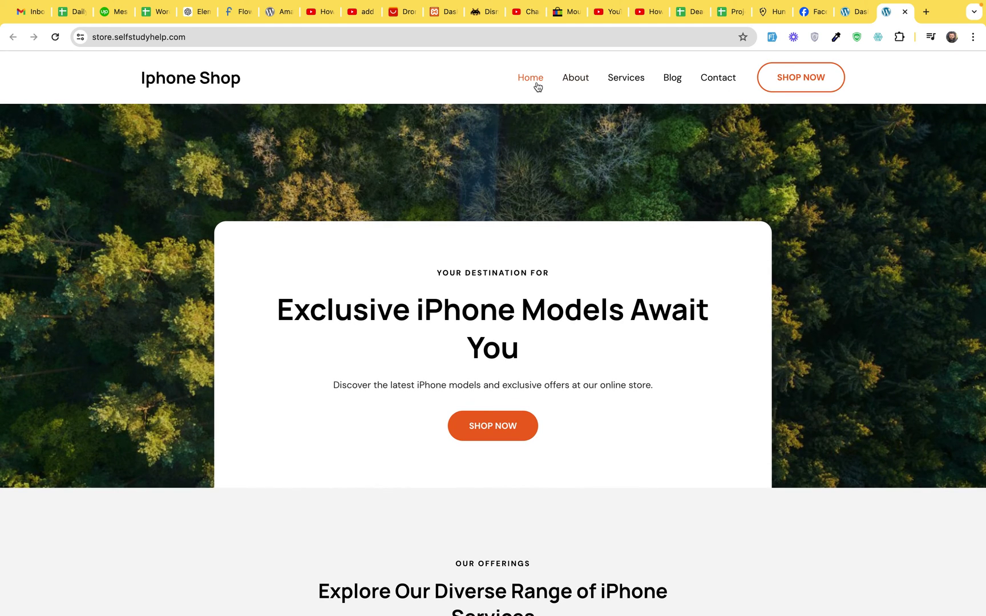
pyautogui.click(782, 84)
pyautogui.click(244, 44)
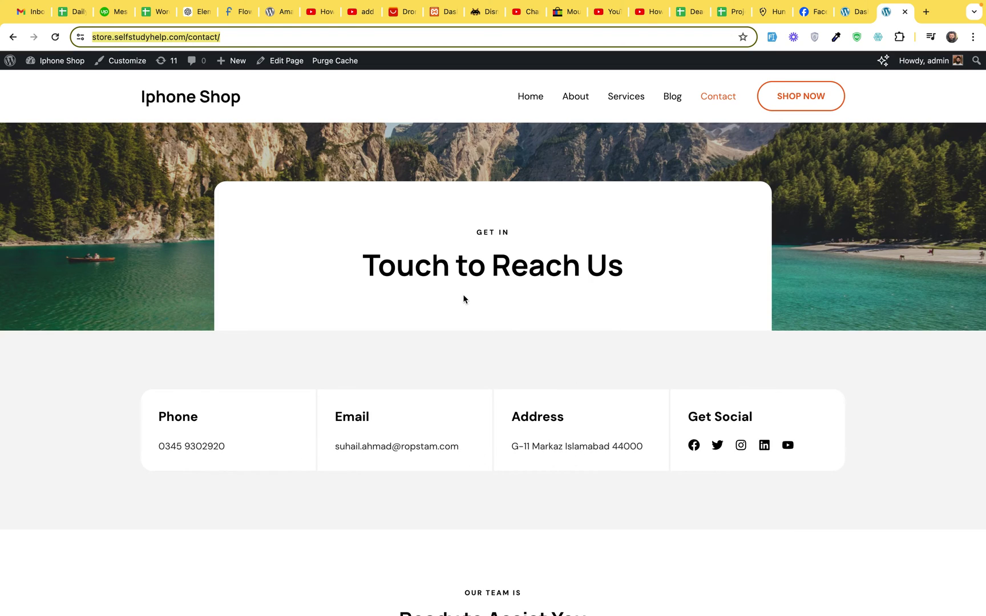
pyautogui.doubleClick(209, 36)
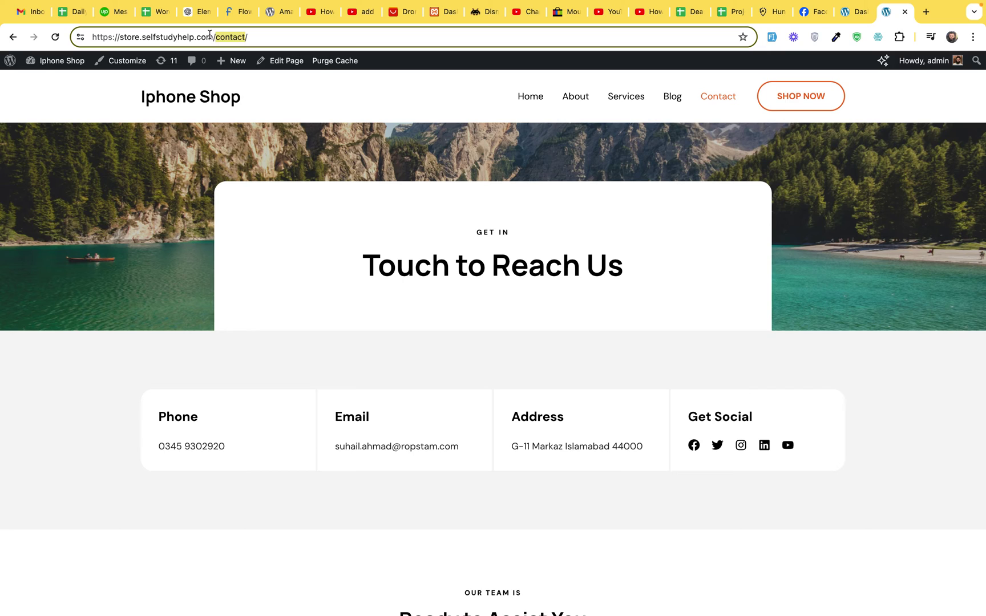
pyautogui.write('shop')
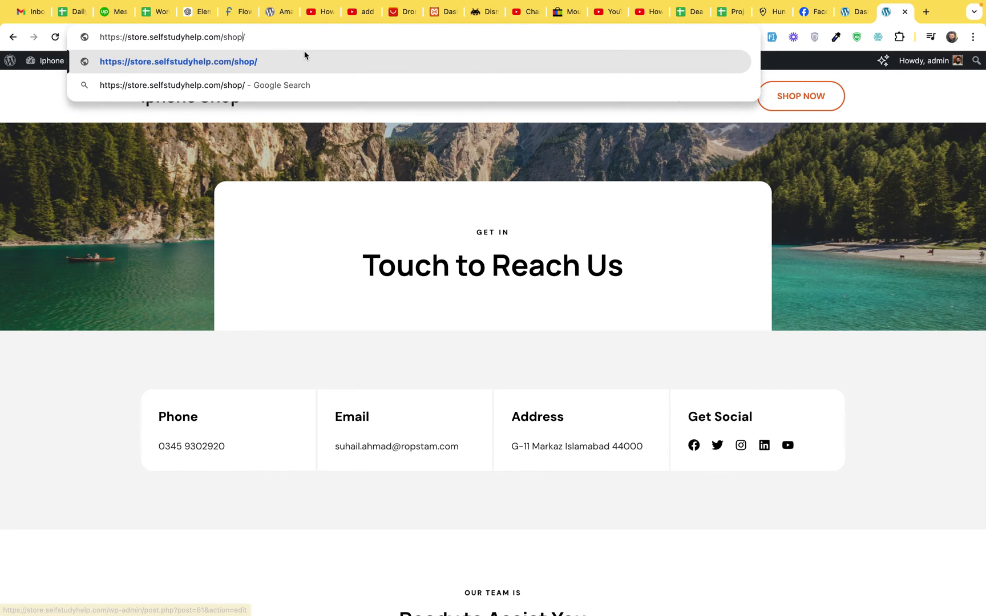
pyautogui.press('Return')
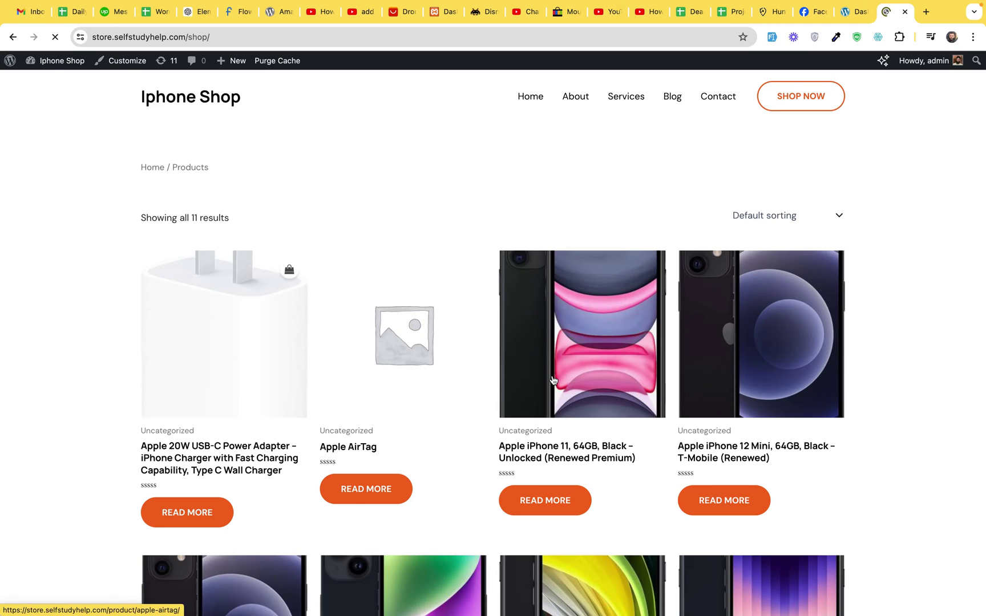
pyautogui.scroll(-5, 469, 362)
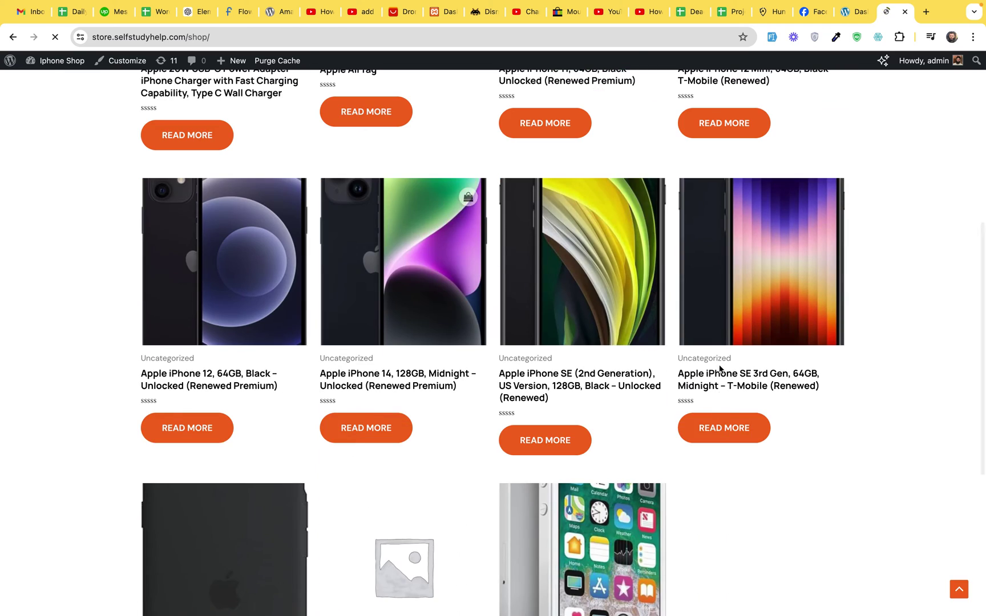
pyautogui.scroll(2, 370, 309)
pyautogui.scroll(3, 421, 253)
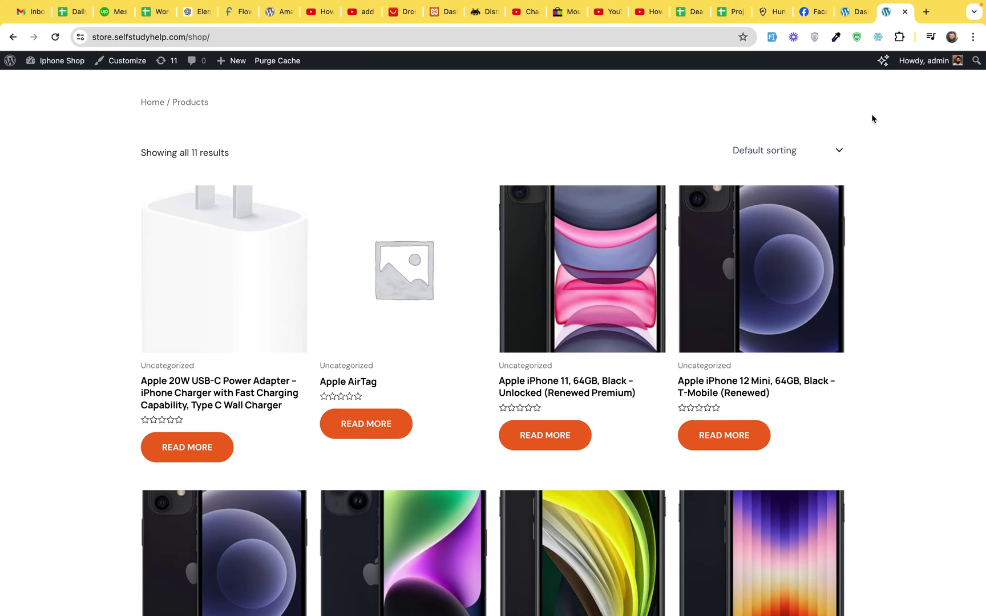
pyautogui.click(847, 13)
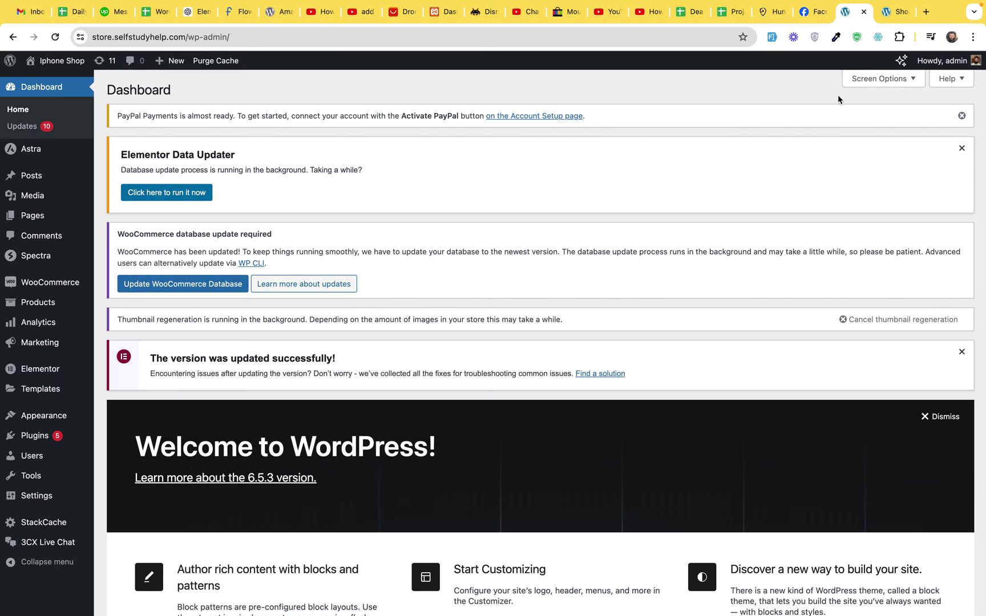
# Step: Search Google for 'hubspot live chat for wordpress' in a new tab, then return to the admin dashboard
pyautogui.click(927, 12)
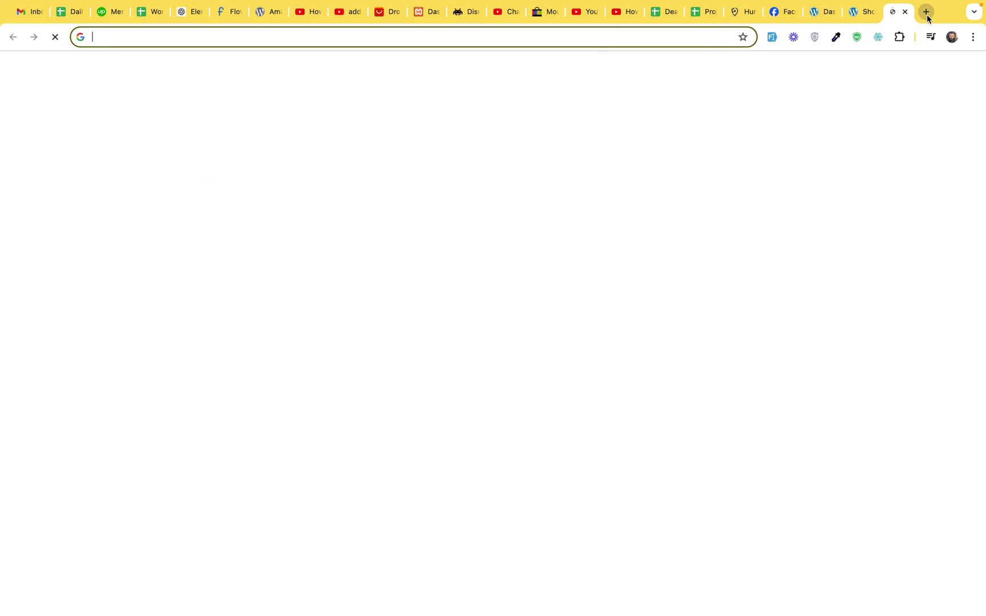
pyautogui.click(660, 39)
pyautogui.write('h')
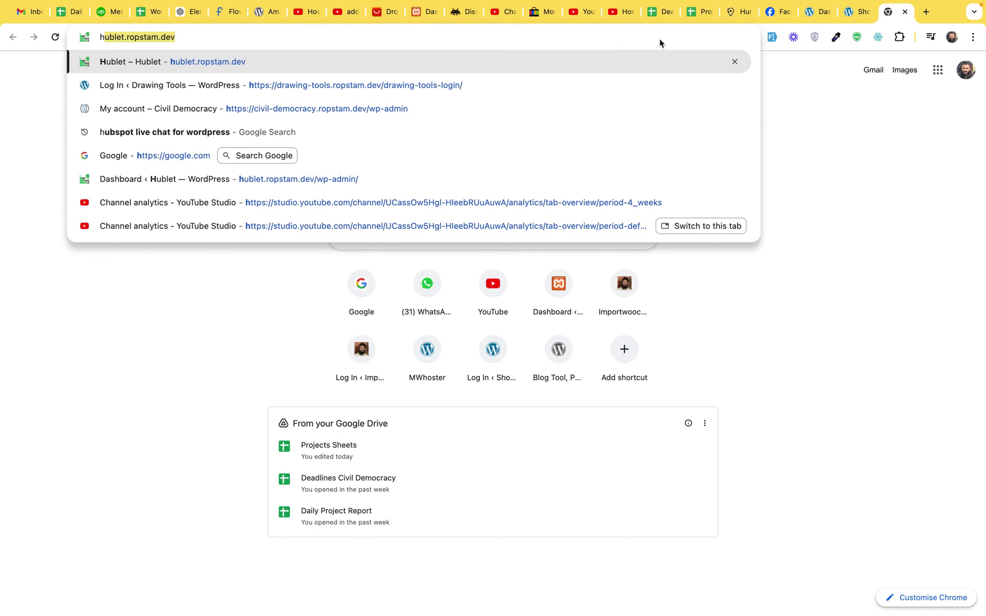
pyautogui.write('ubspot')
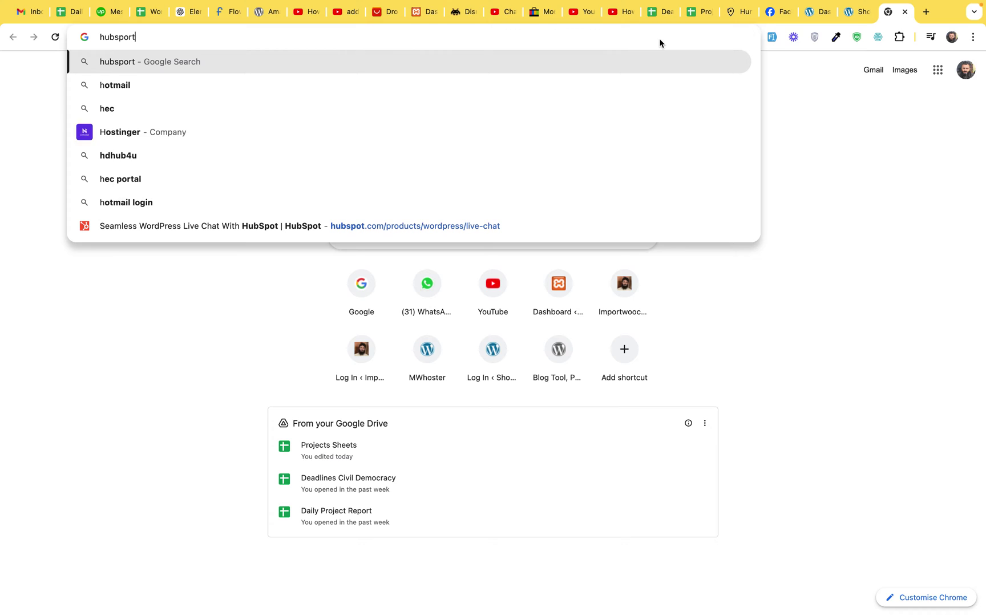
pyautogui.write(' li')
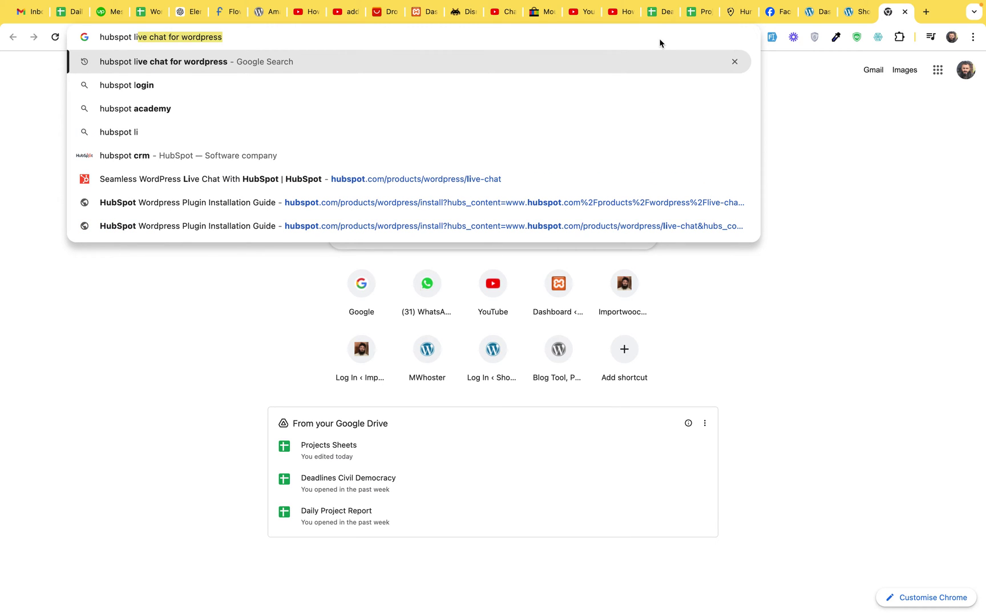
pyautogui.write('v')
pyautogui.press('Return')
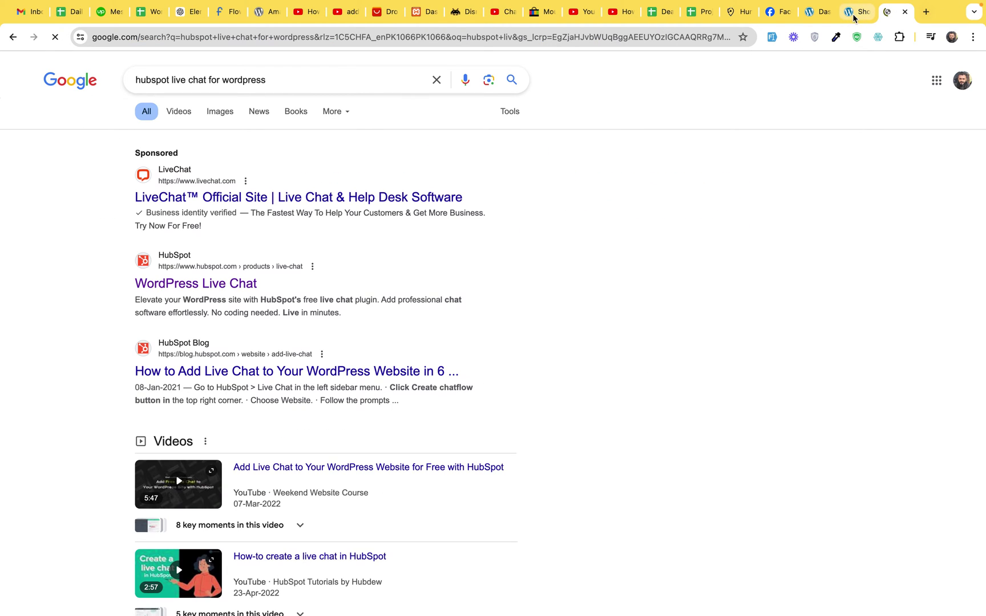
pyautogui.click(851, 13)
pyautogui.click(817, 13)
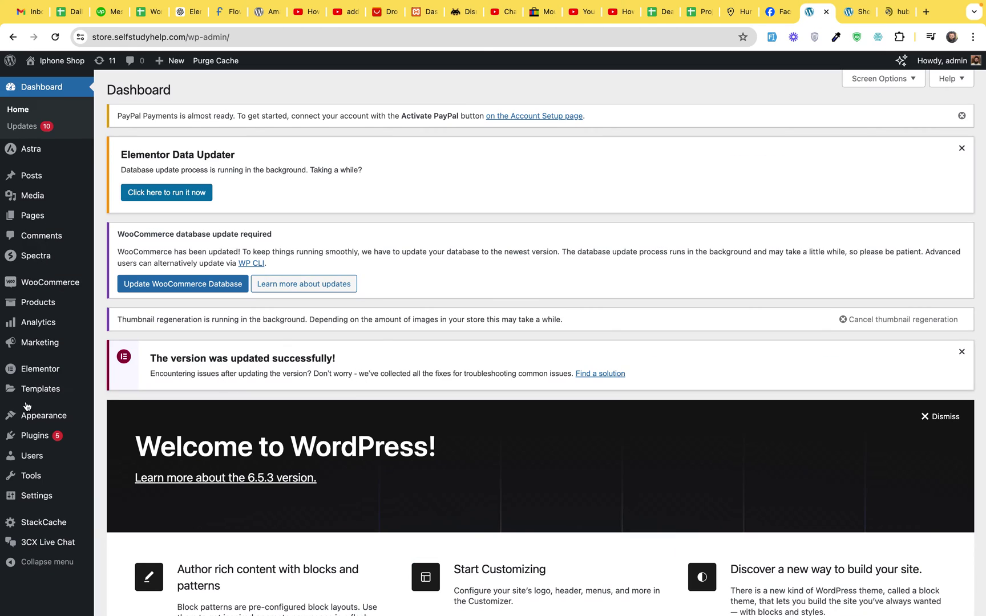
pyautogui.moveTo(36, 435)
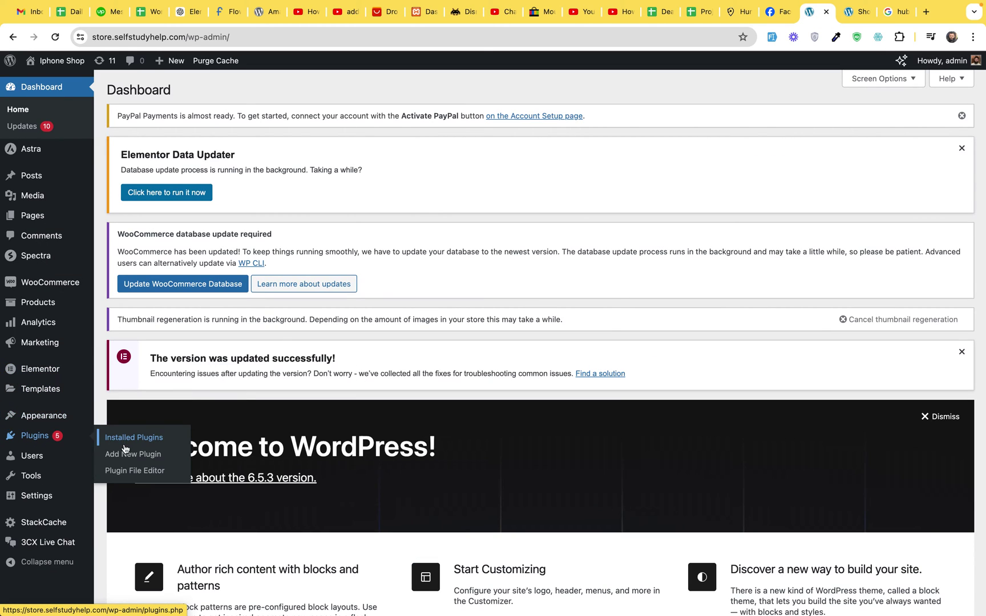
# Step: From Add New Plugin, search 'hubspot chat', install the HubSpot plugin and activate it
pyautogui.click(124, 459)
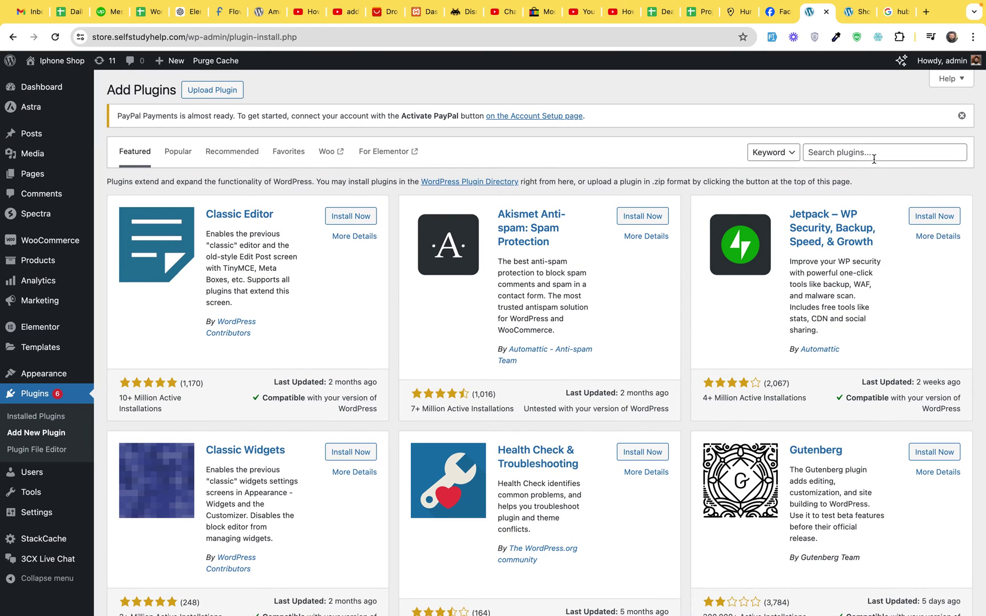
pyautogui.click(873, 159)
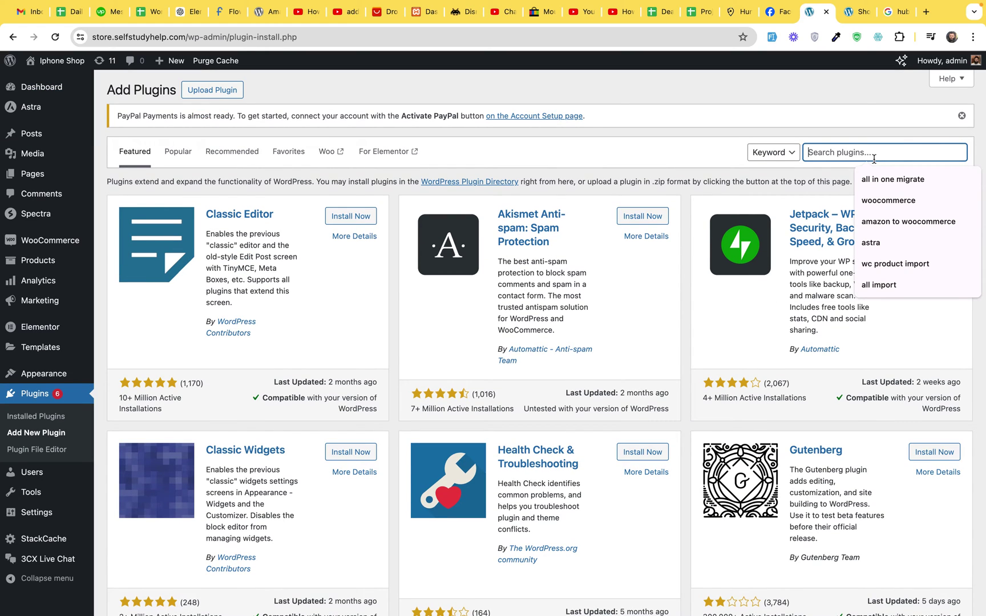
pyautogui.write('hubspot ')
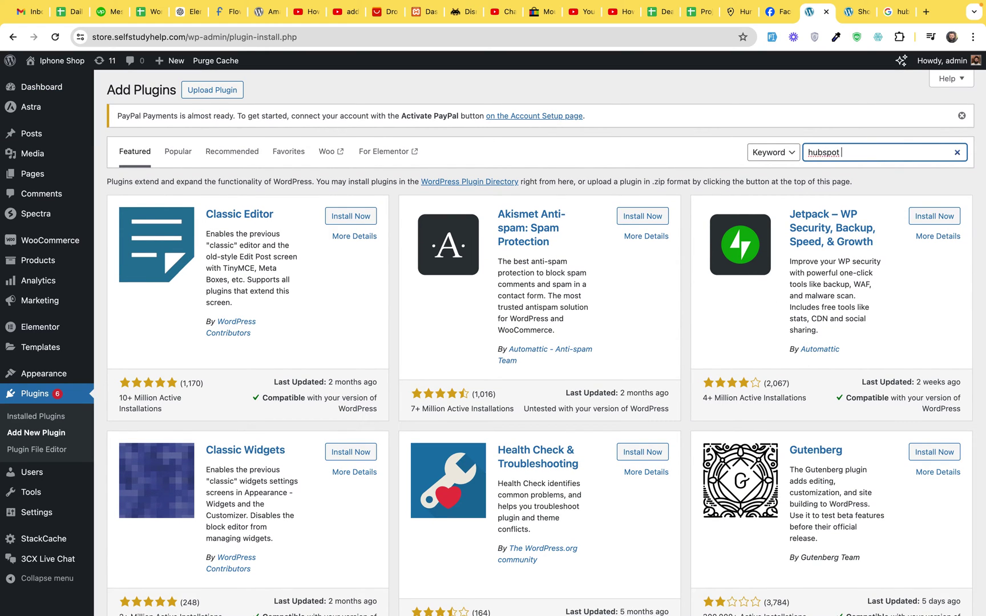
pyautogui.write('chat')
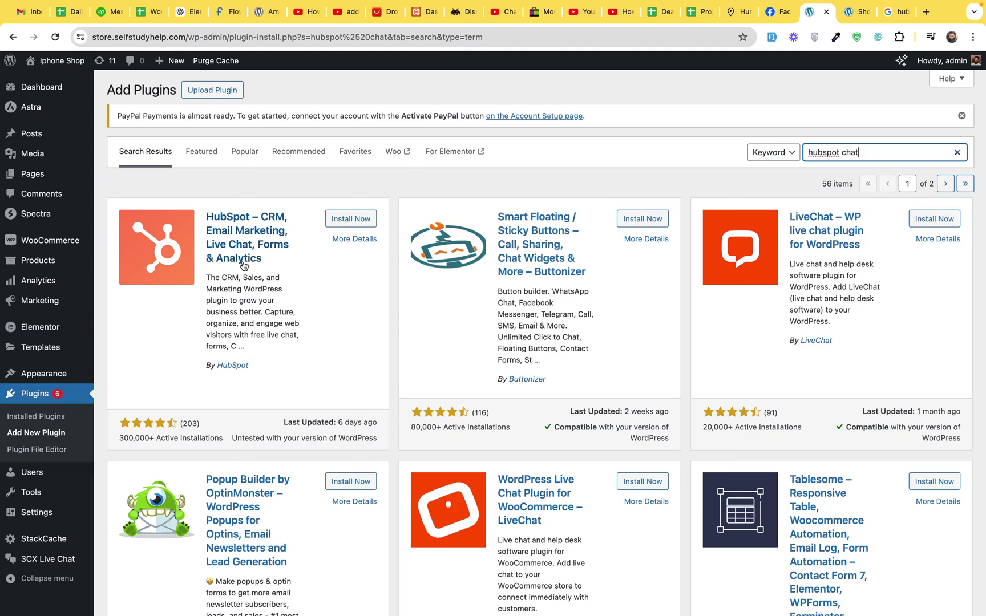
pyautogui.click(348, 221)
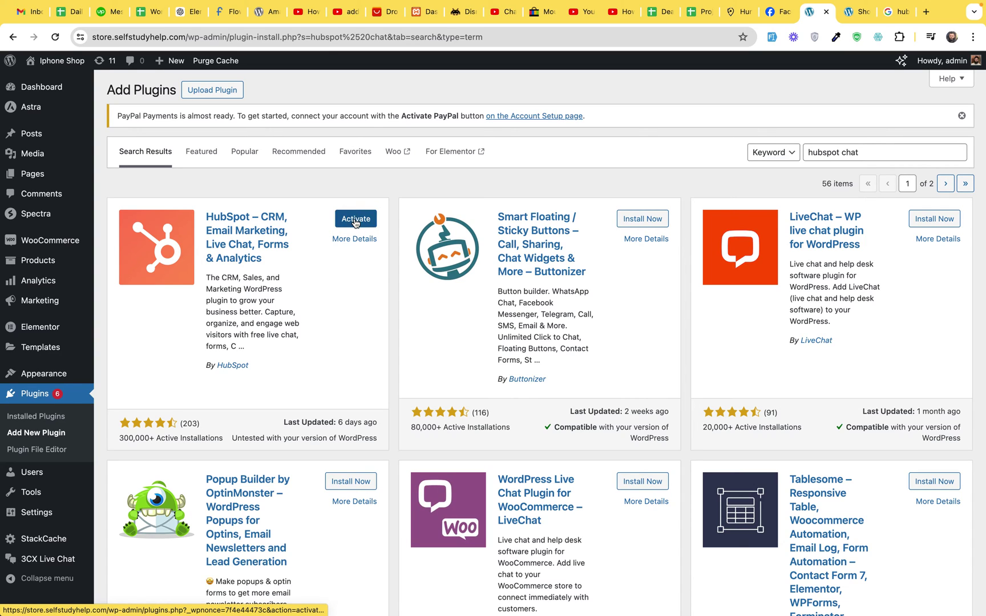
pyautogui.click(354, 221)
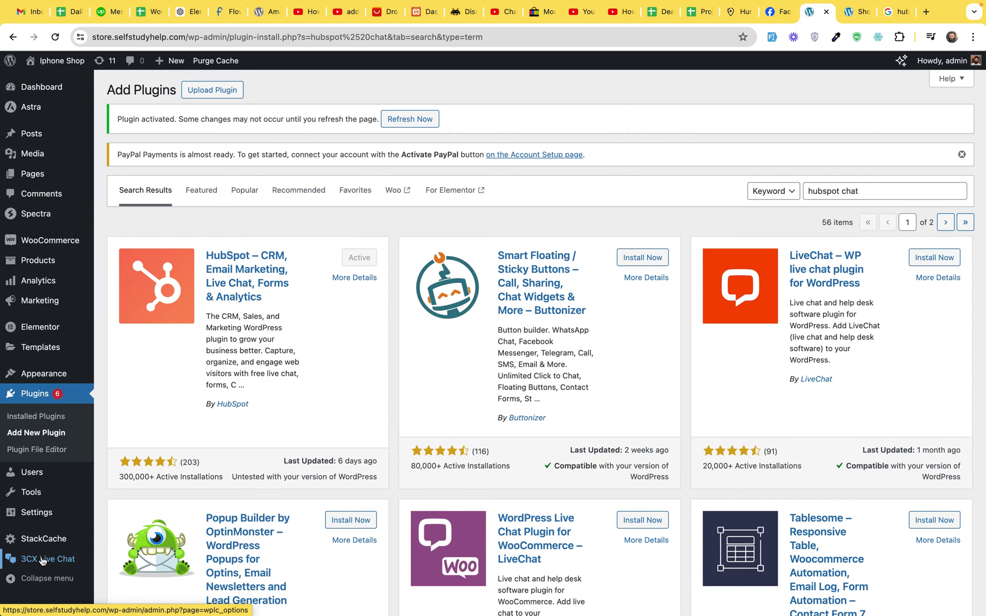
# Step: Reload the plugin page, request the emailed verification code and submit the six-digit code
pyautogui.click(55, 39)
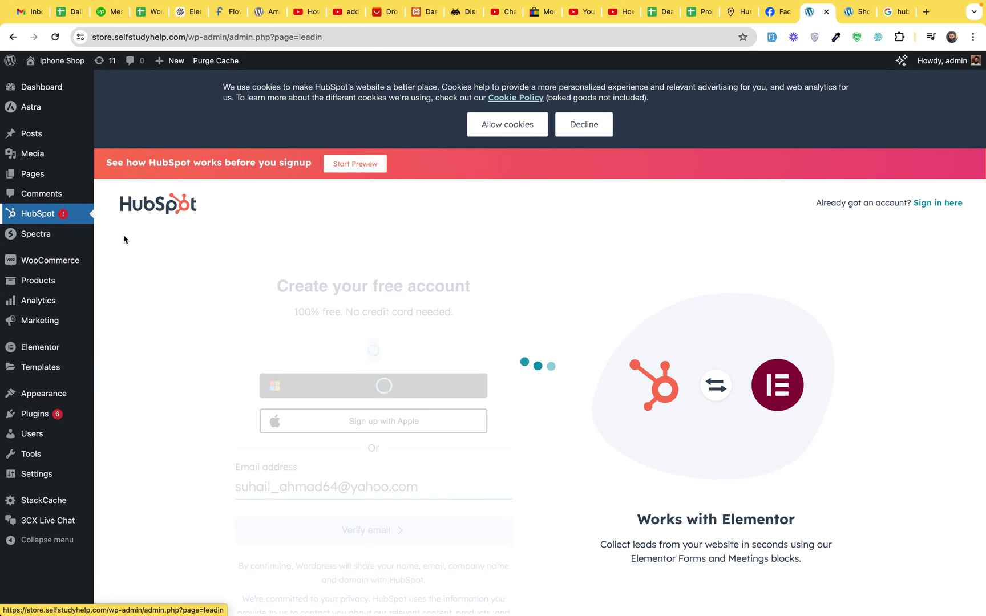
pyautogui.scroll(-1, 213, 331)
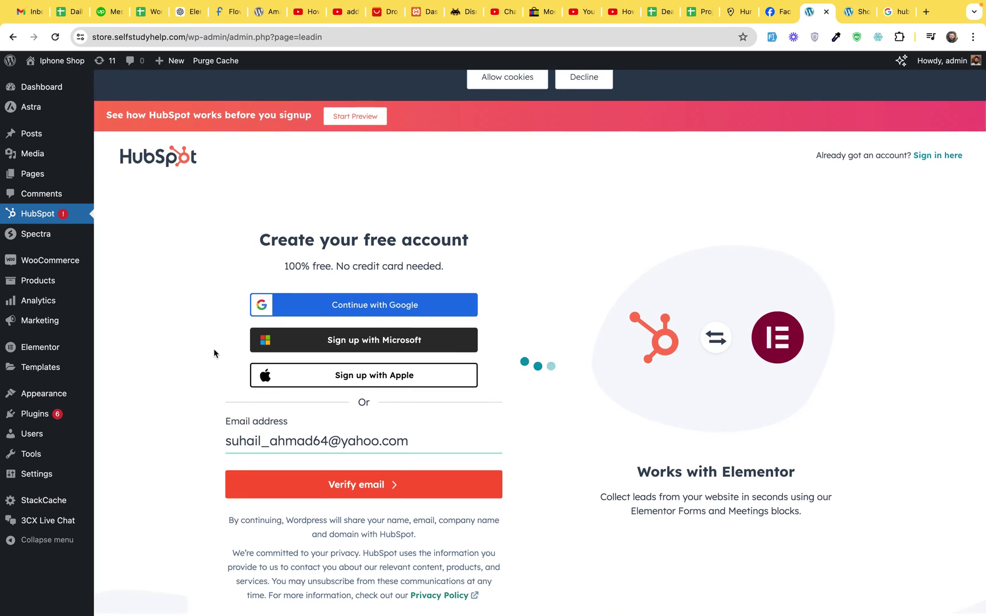
pyautogui.scroll(-2, 213, 339)
pyautogui.scroll(-3, 215, 354)
pyautogui.scroll(-2, 214, 353)
pyautogui.scroll(1, 213, 353)
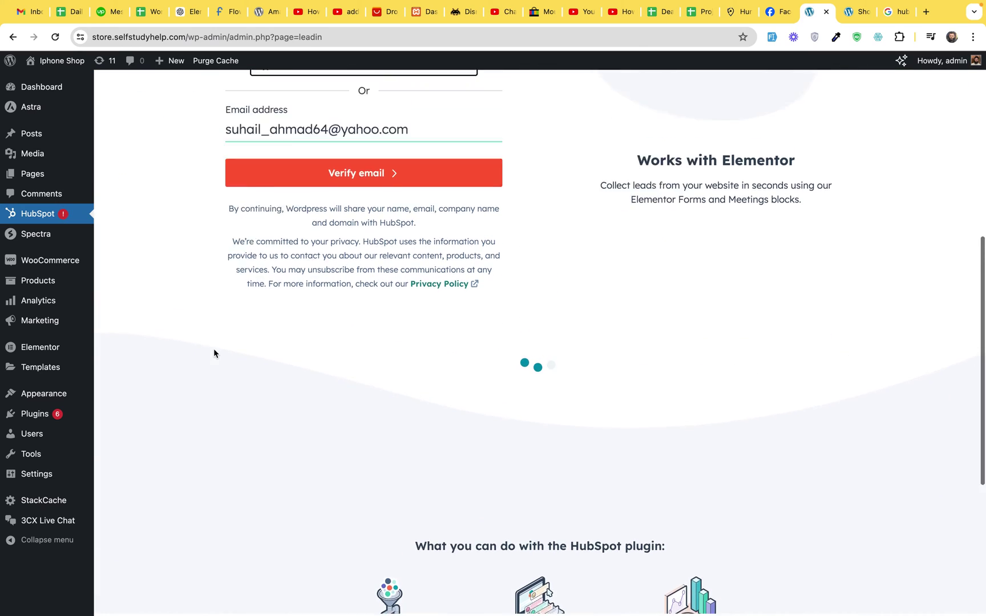
pyautogui.scroll(4, 213, 353)
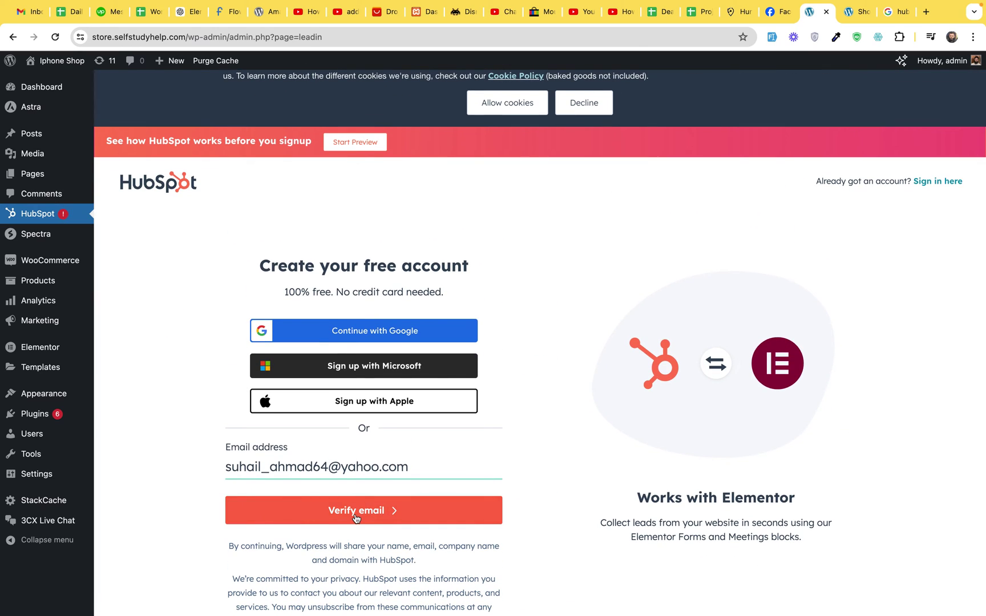
pyautogui.click(355, 511)
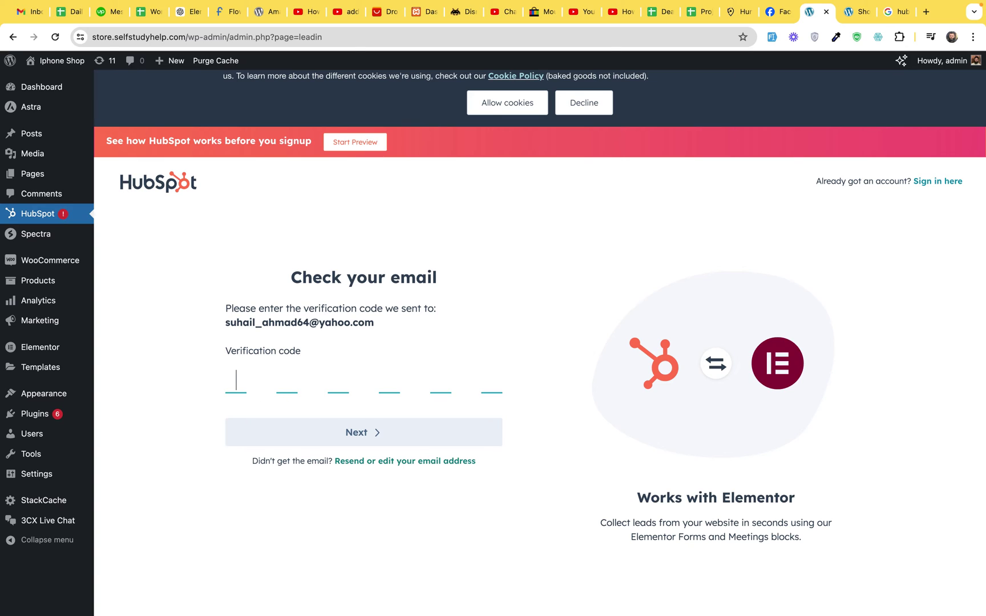
pyautogui.click(351, 444)
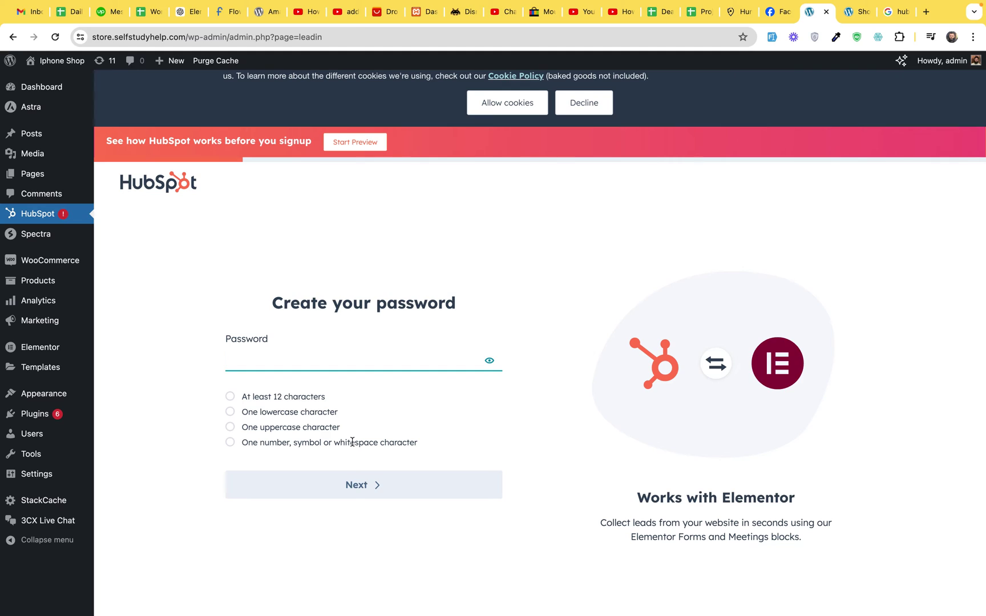
pyautogui.write('@')
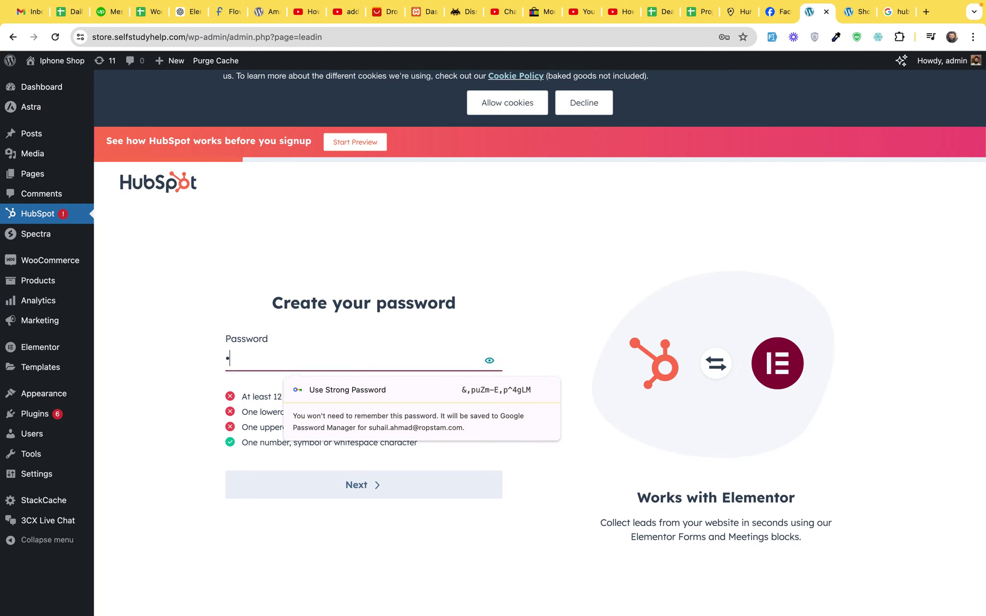
pyautogui.write('Ropsta')
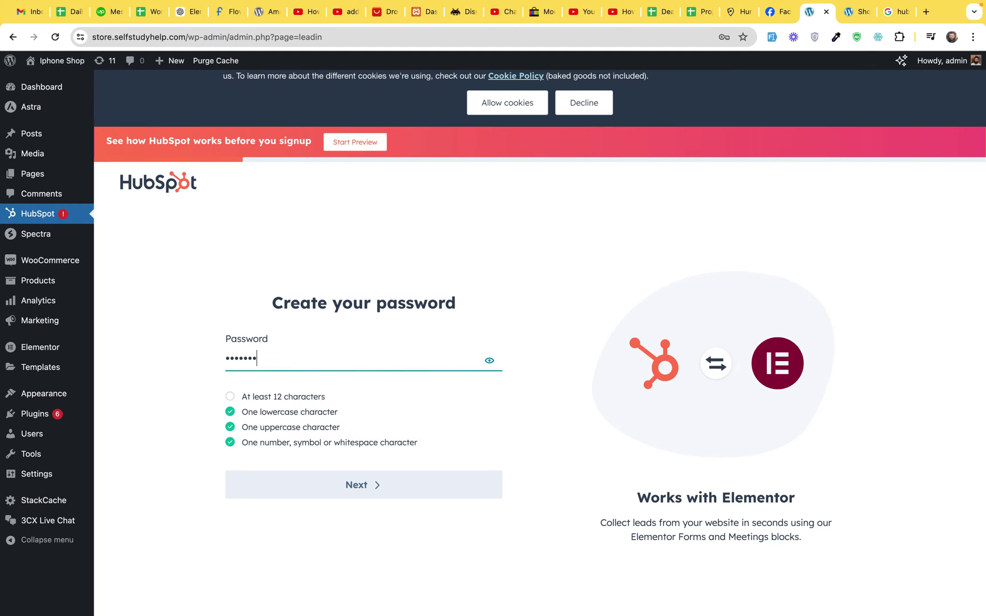
pyautogui.write('m')
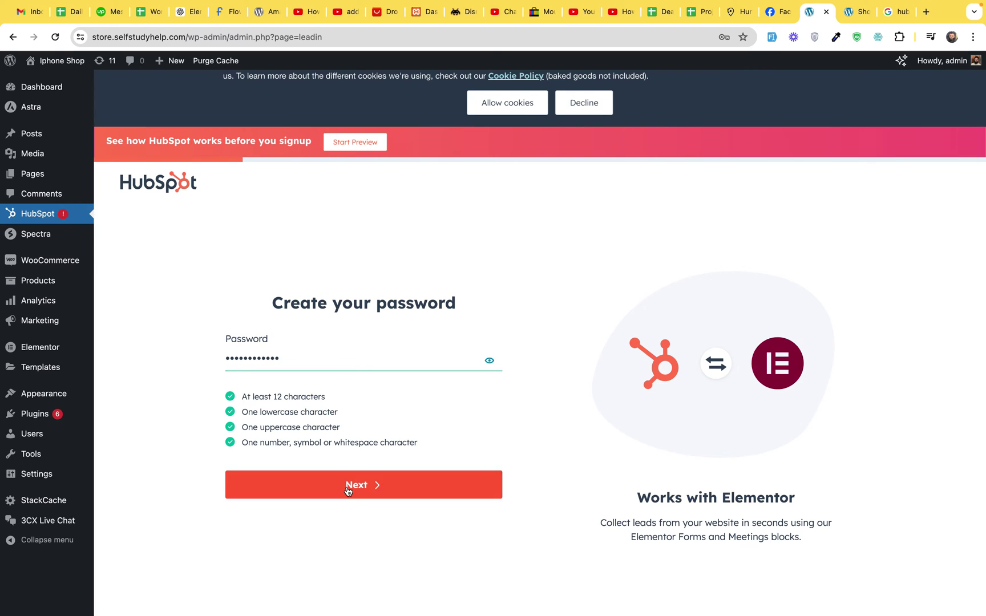
# Step: Submit the password, first and last name, a replaced company name and the company website
pyautogui.click(347, 486)
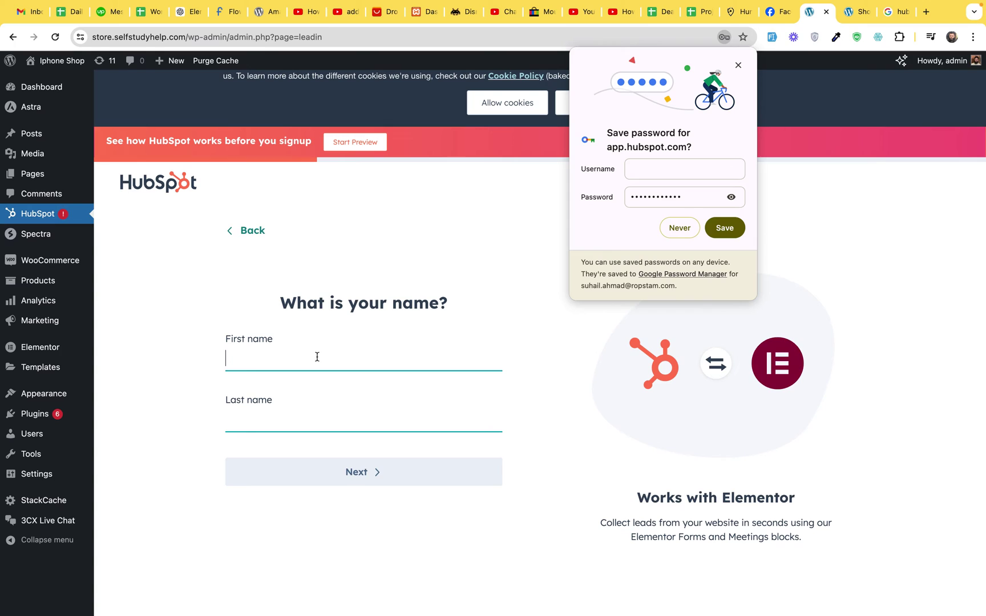
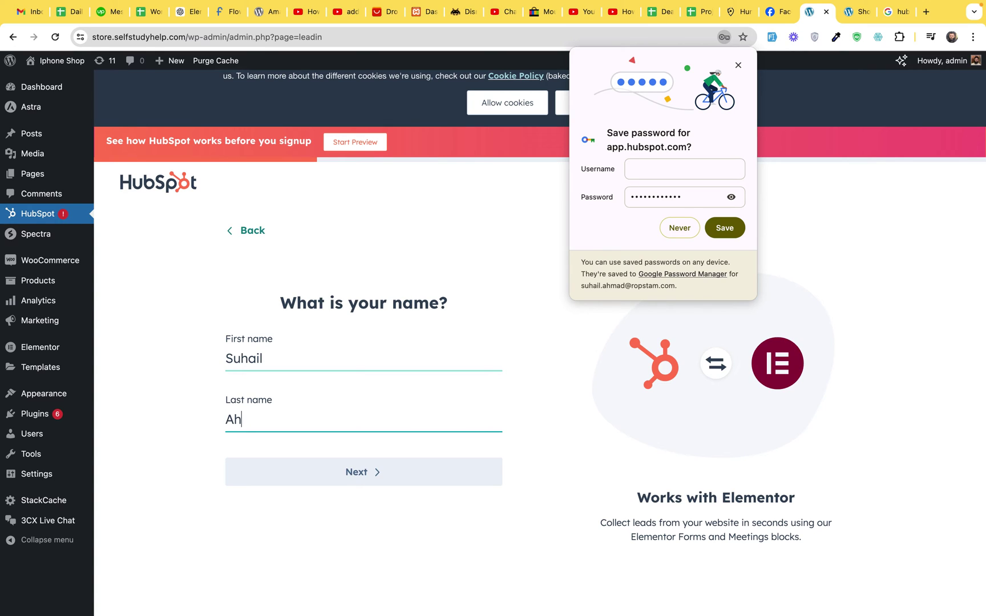
pyautogui.click(362, 473)
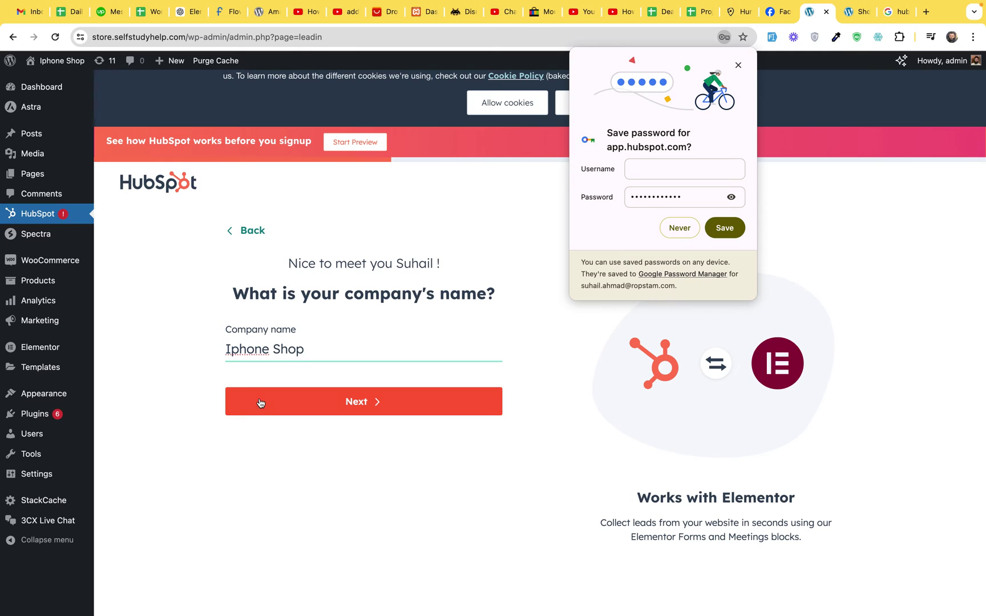
pyautogui.moveTo(309, 352); pyautogui.dragTo(207, 358)
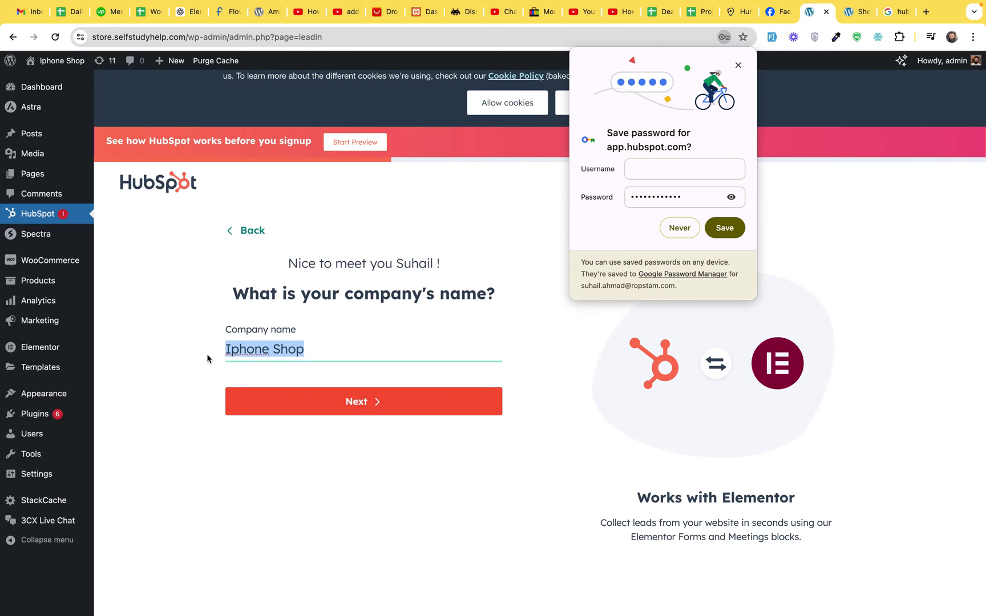
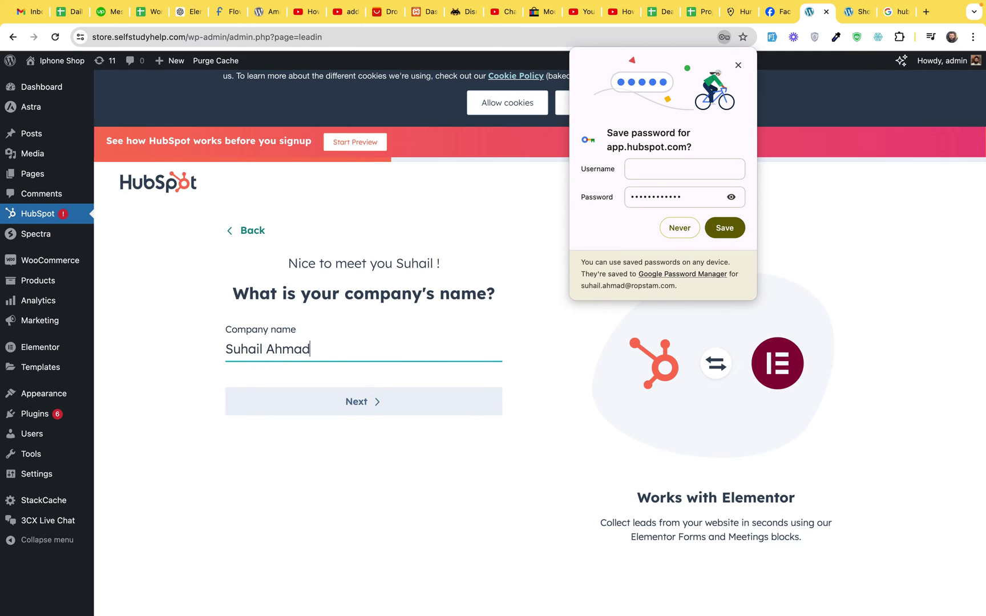
pyautogui.click(342, 402)
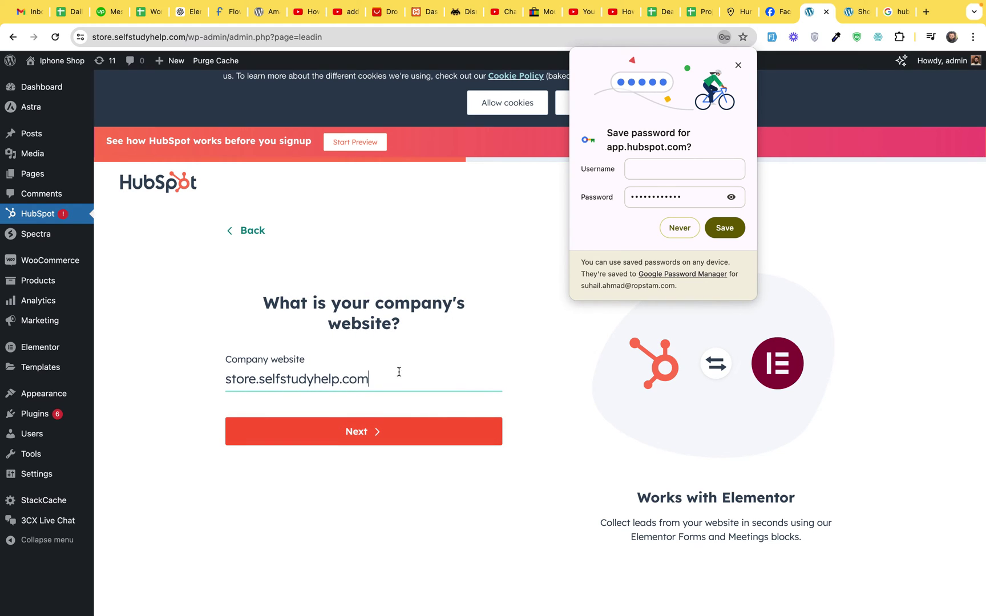
pyautogui.click(363, 431)
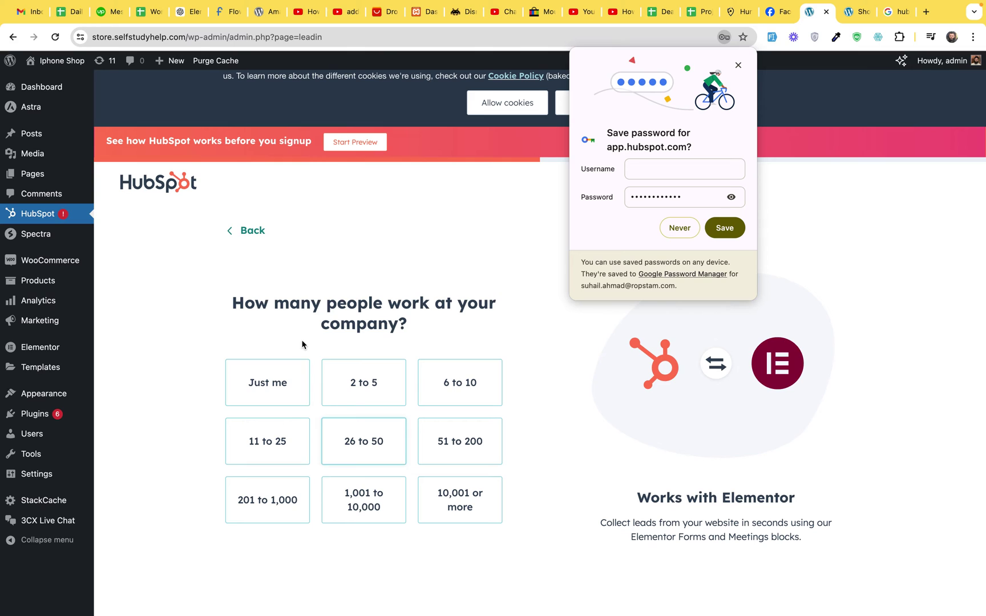
# Step: Choose one-person size, industry, role and CRM experience, create the account with US hosting, decline saving the password
pyautogui.click(284, 394)
pyautogui.scroll(-2, 362, 411)
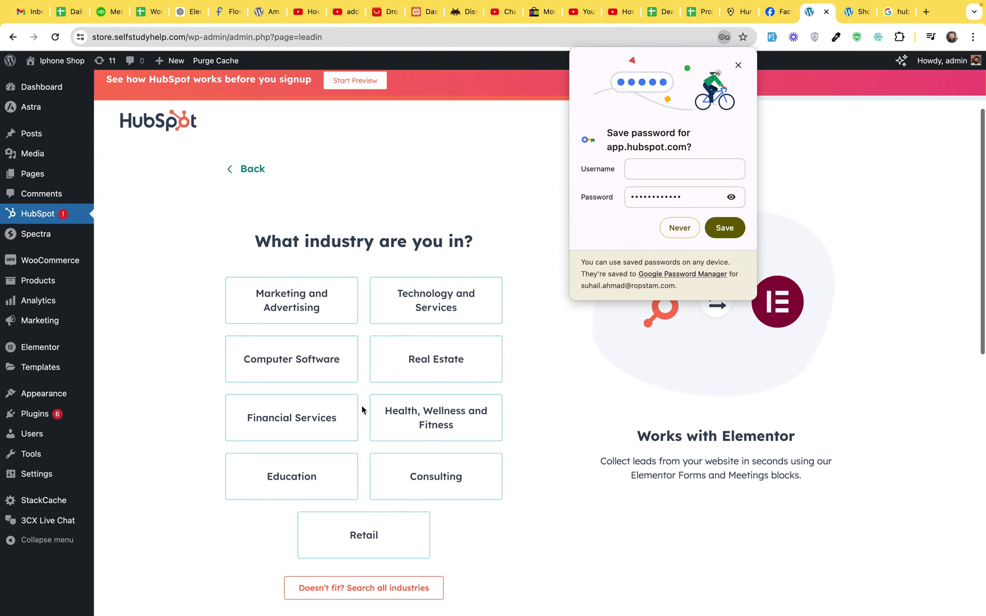
pyautogui.scroll(-2, 362, 411)
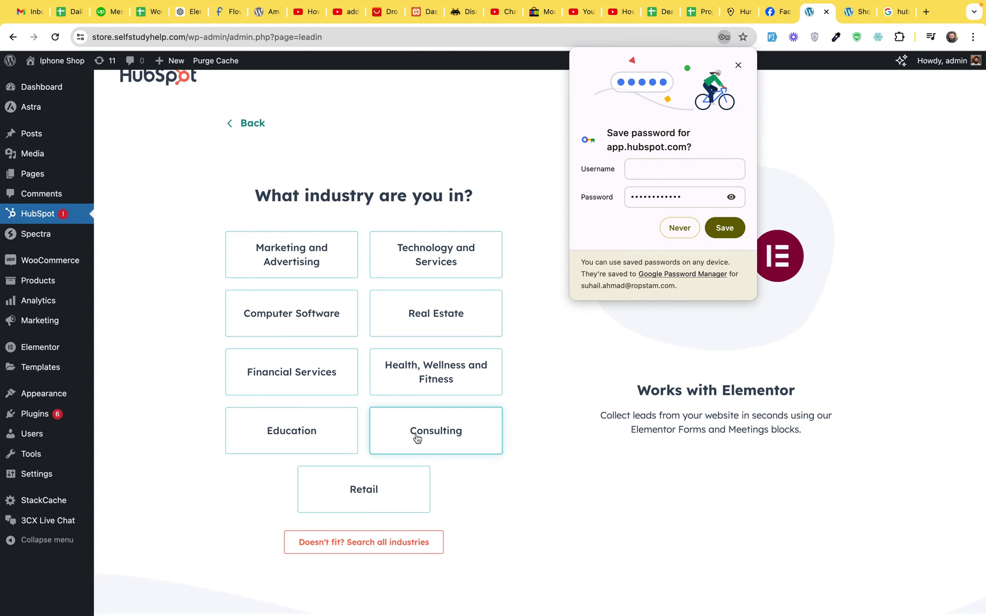
pyautogui.click(433, 263)
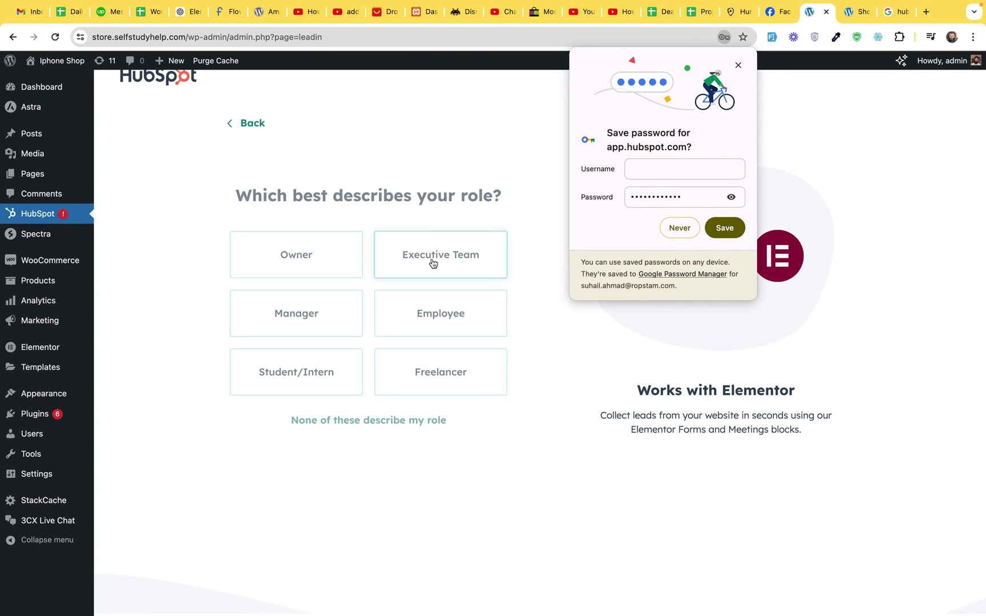
pyautogui.click(297, 260)
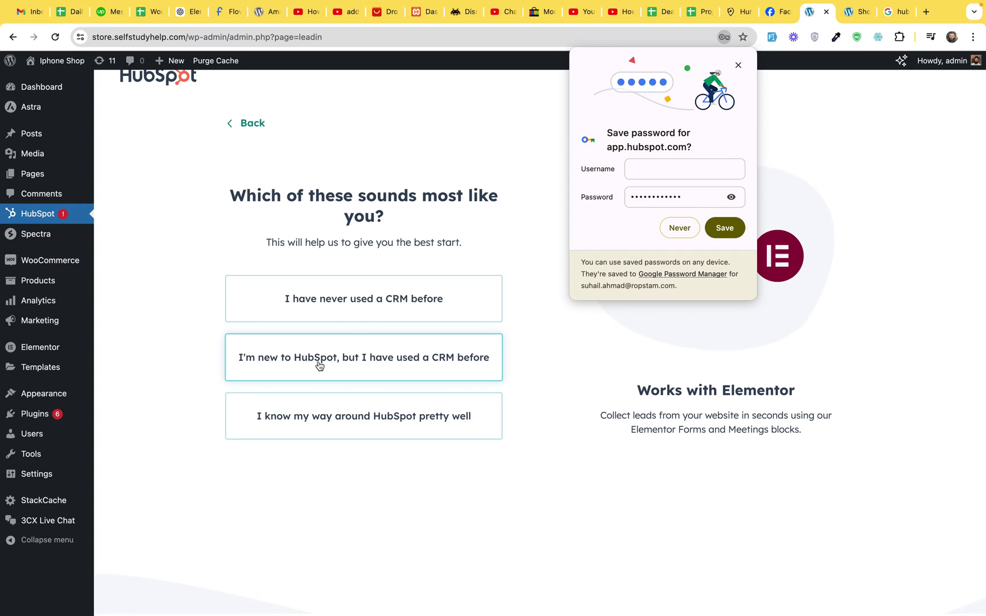
pyautogui.click(320, 366)
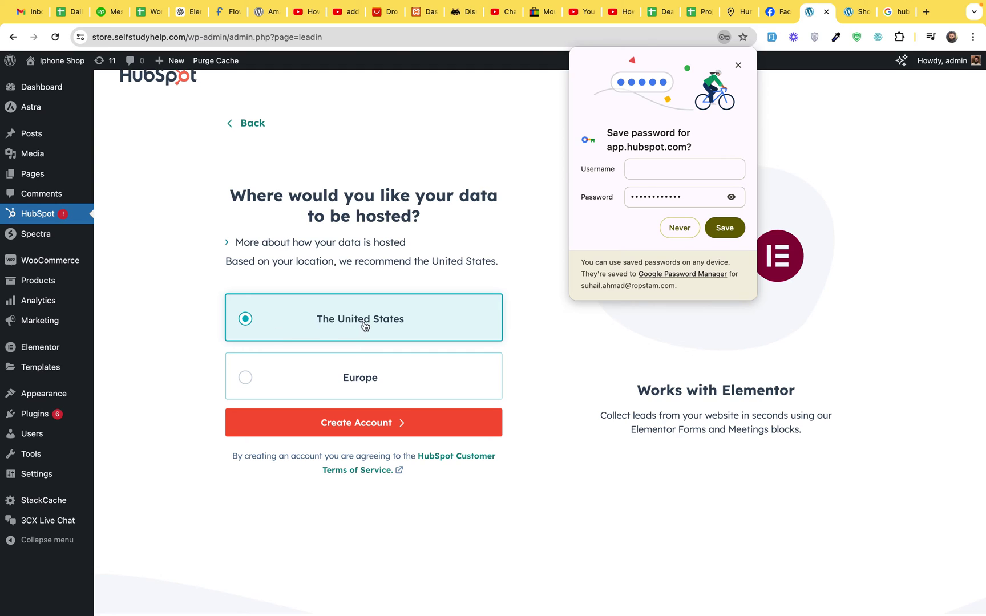
pyautogui.click(359, 424)
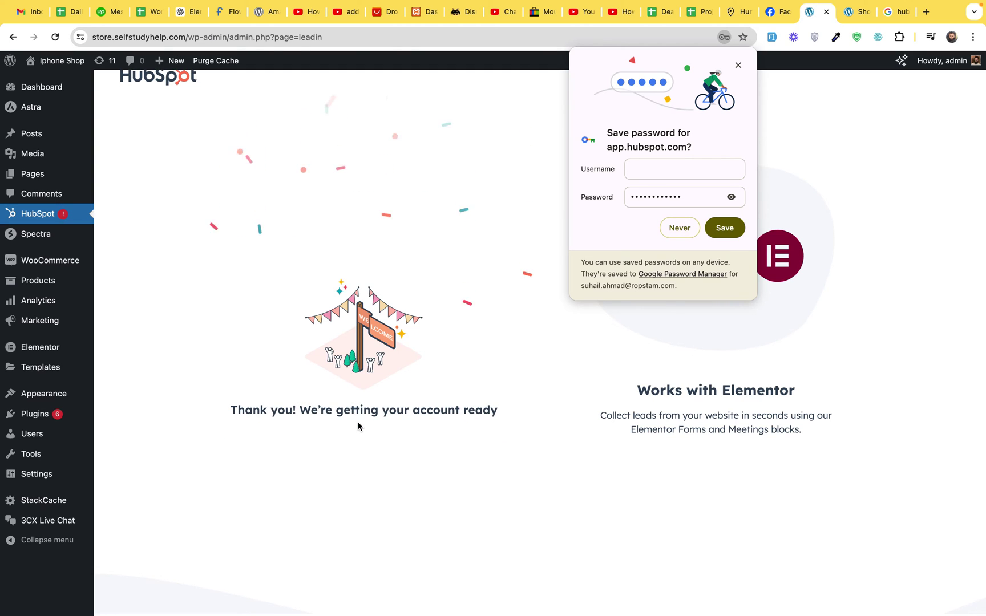
pyautogui.click(679, 228)
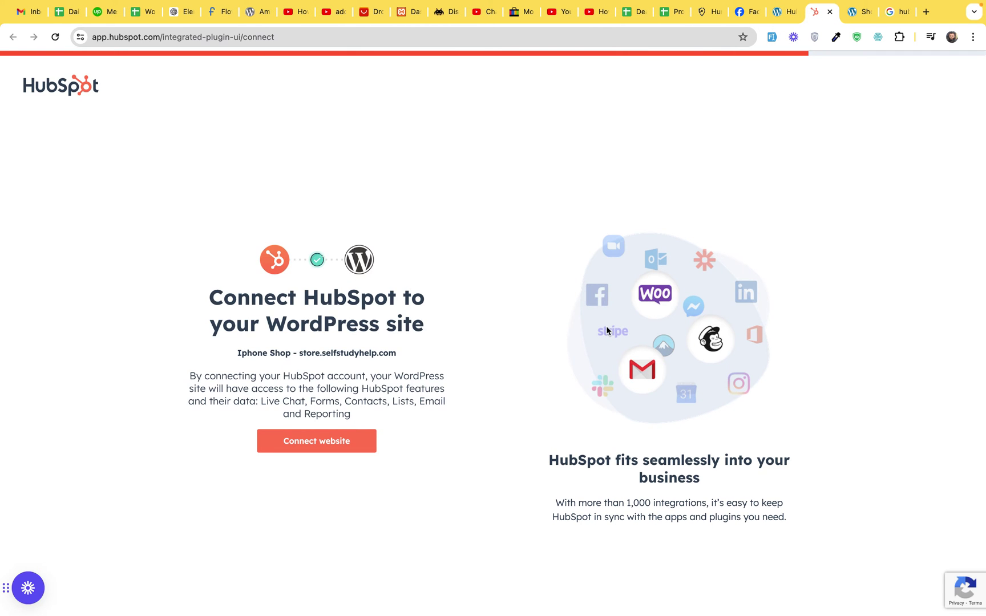
# Step: Connect the HubSpot account to the Iphone Shop website
pyautogui.click(326, 445)
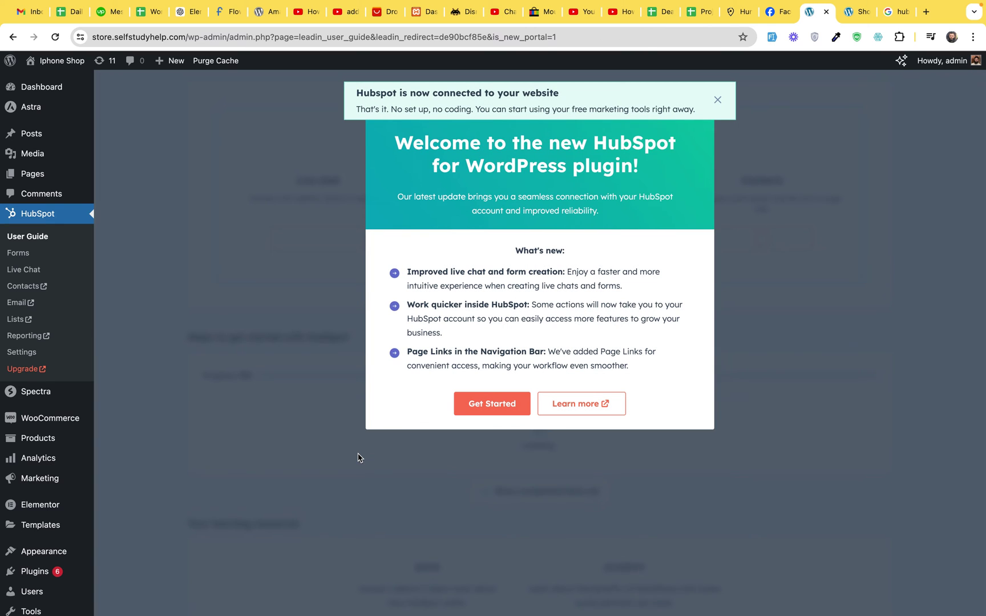
# Step: Close the connected banner and welcome overview, then expand the remaining getting-started tasks
pyautogui.click(717, 101)
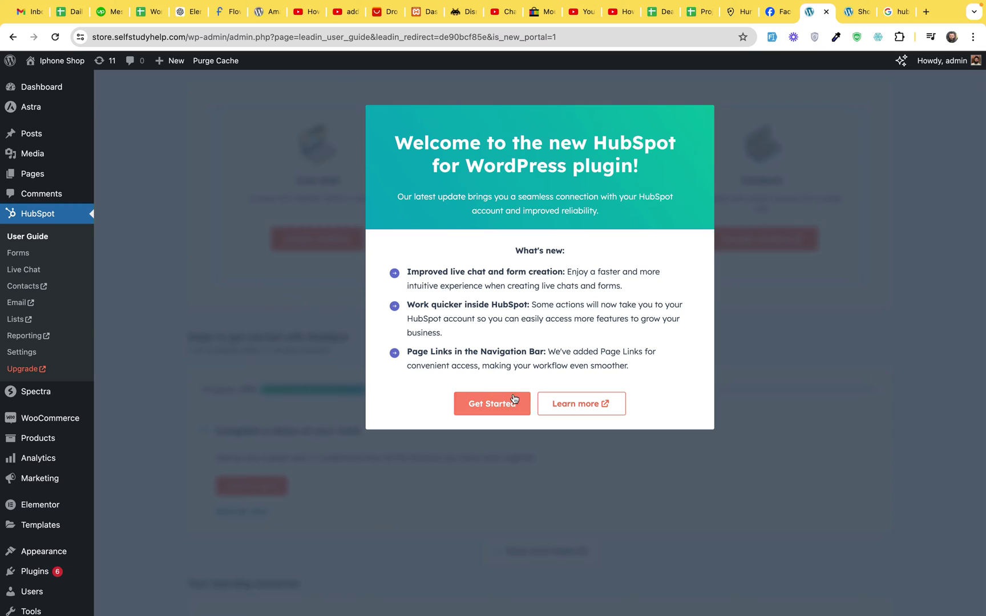
pyautogui.click(480, 404)
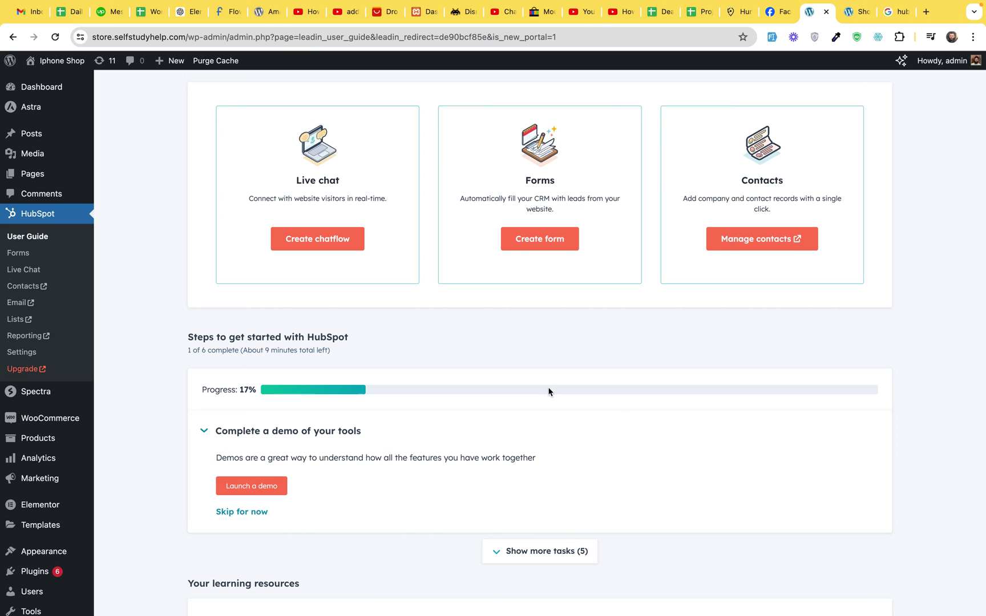
pyautogui.scroll(-1, 555, 385)
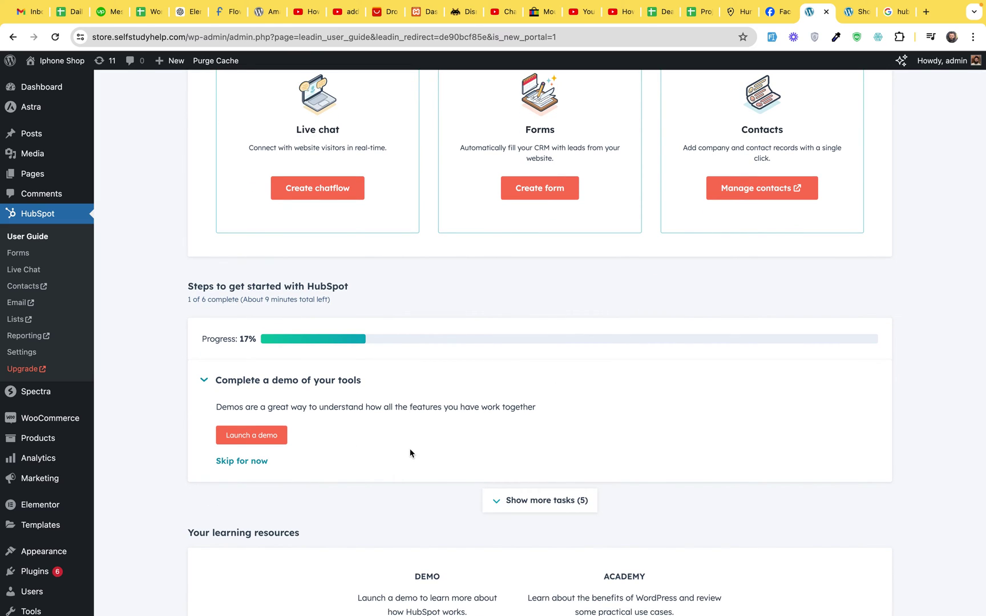
pyautogui.click(529, 502)
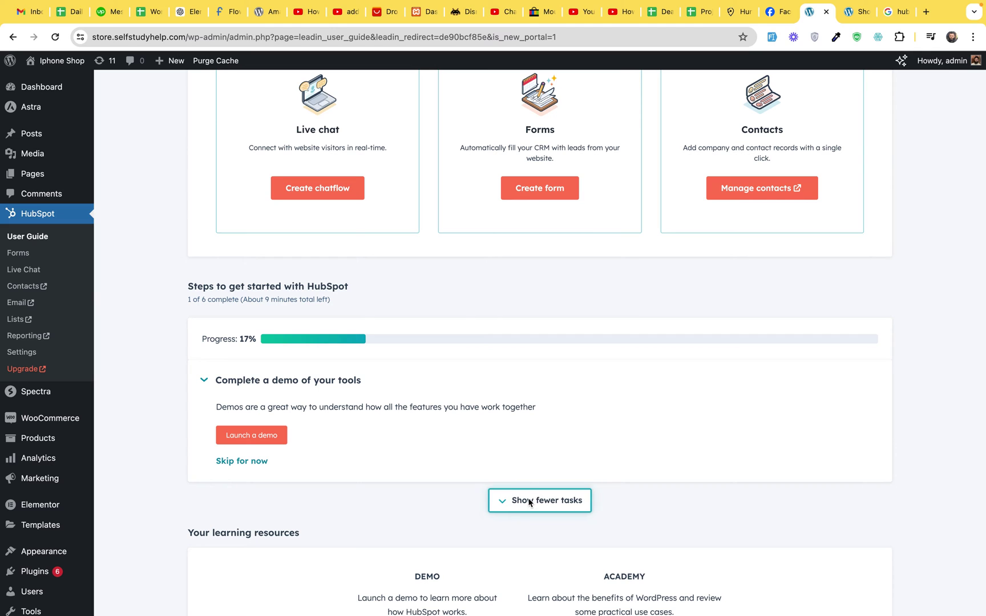
pyautogui.scroll(-3, 528, 497)
pyautogui.scroll(4, 529, 487)
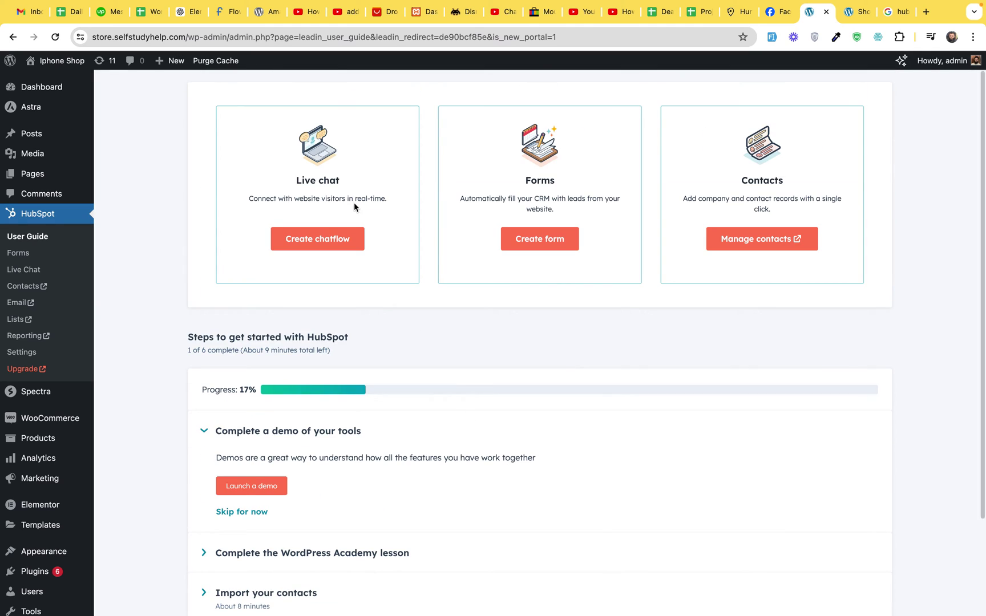
# Step: Create a Live chat chatflow, keep Inbox routing and English, and advance to step 3
pyautogui.click(314, 244)
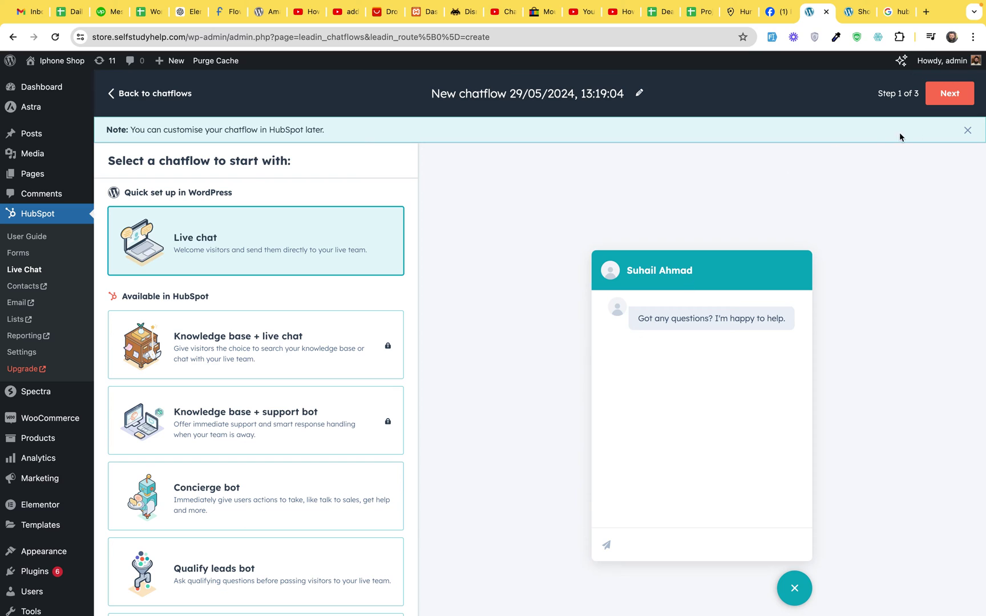
pyautogui.click(948, 97)
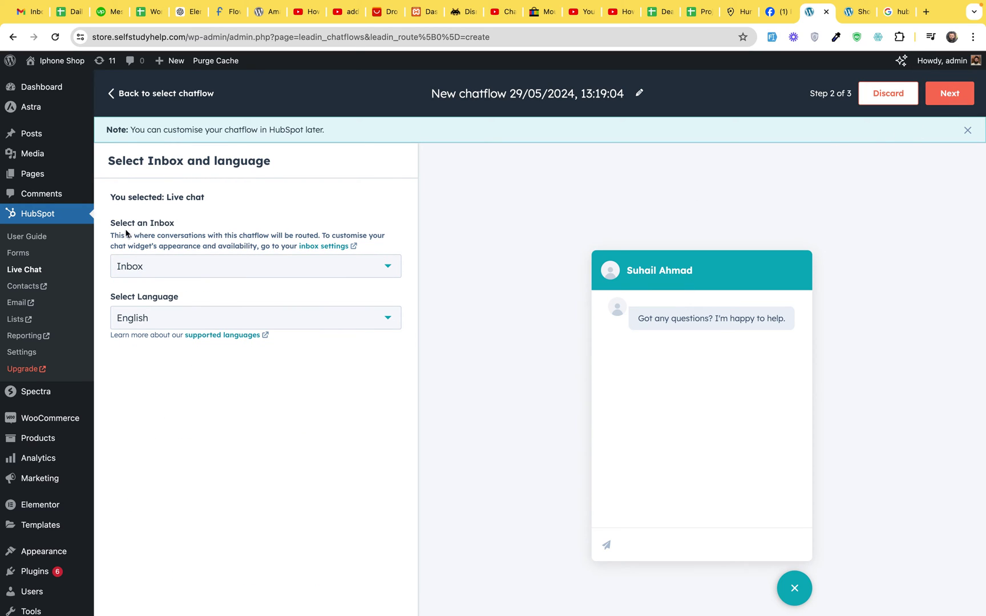
pyautogui.click(152, 265)
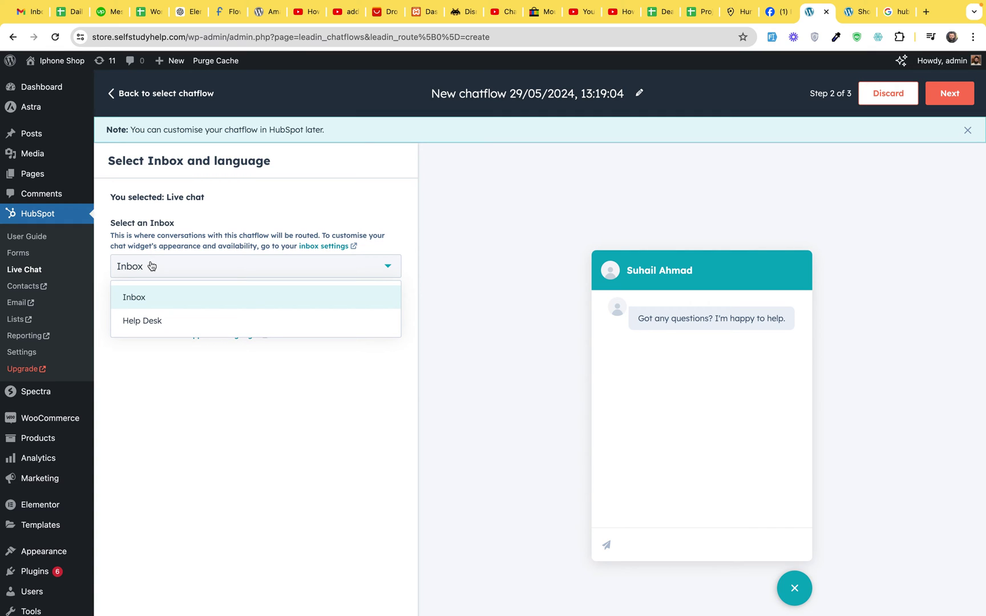
pyautogui.click(152, 266)
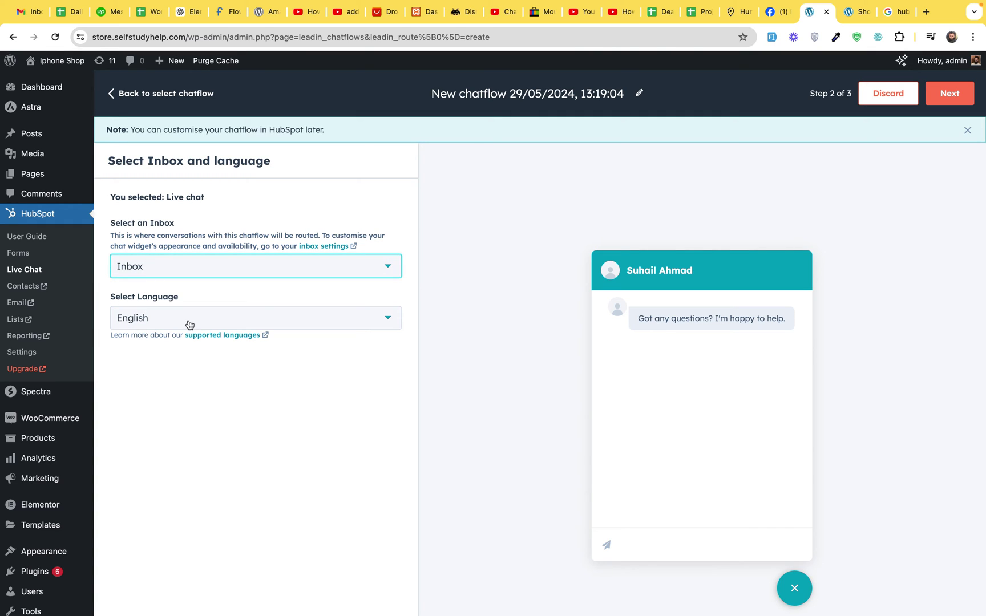
pyautogui.click(955, 95)
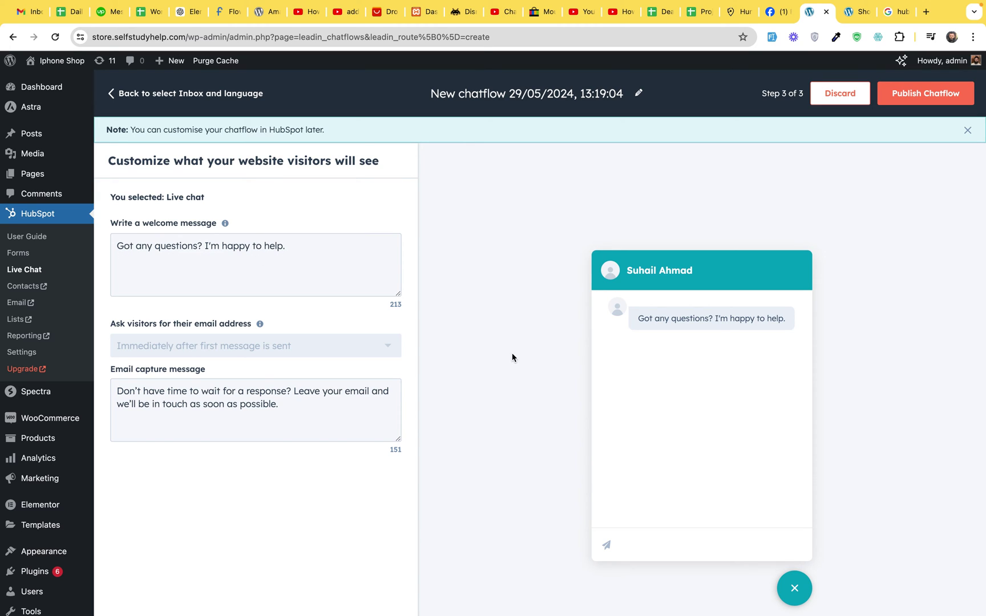
# Step: Replace 'Got any questions' with 'Need any Help' in the welcome message and publish the chatflow
pyautogui.click(285, 249)
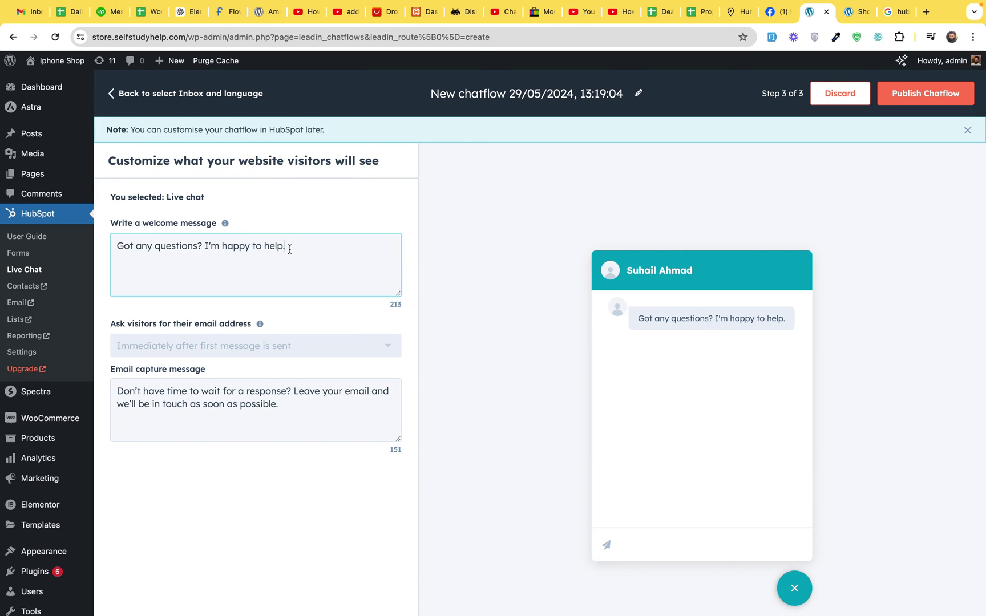
pyautogui.moveTo(197, 247); pyautogui.dragTo(114, 243)
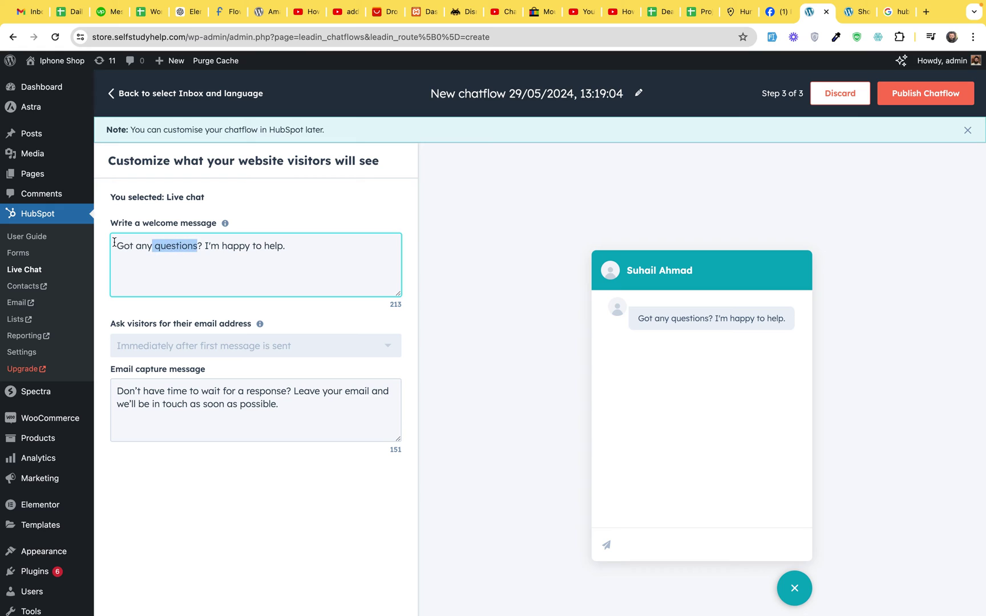
pyautogui.write('Need an')
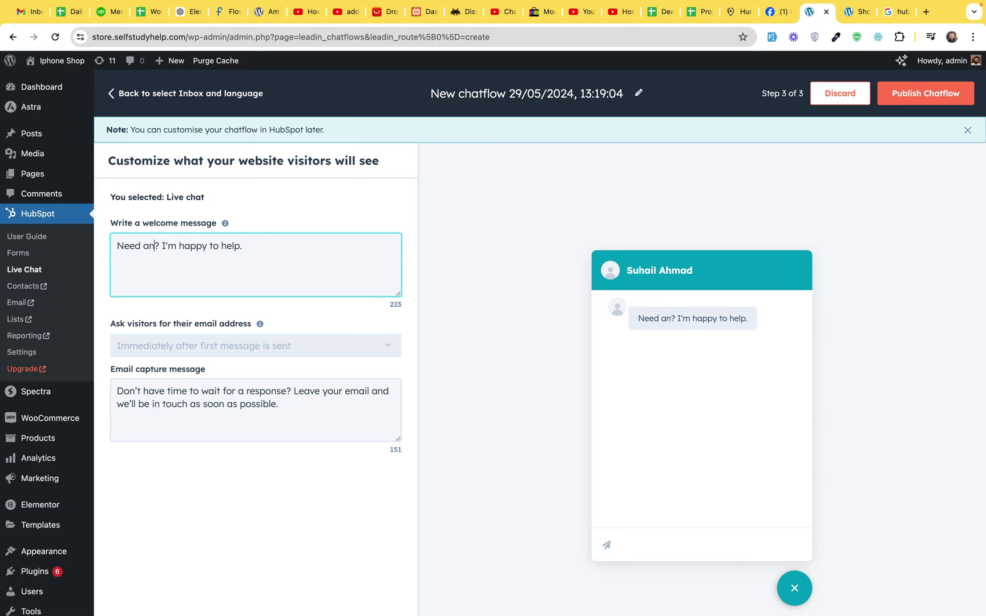
pyautogui.write('y Help')
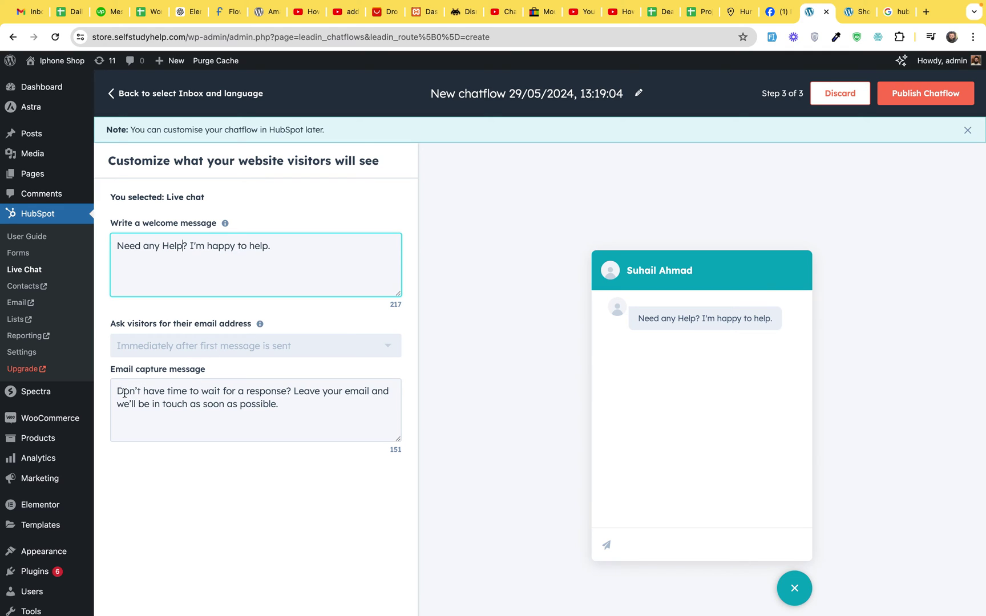
pyautogui.moveTo(116, 391); pyautogui.dragTo(205, 405)
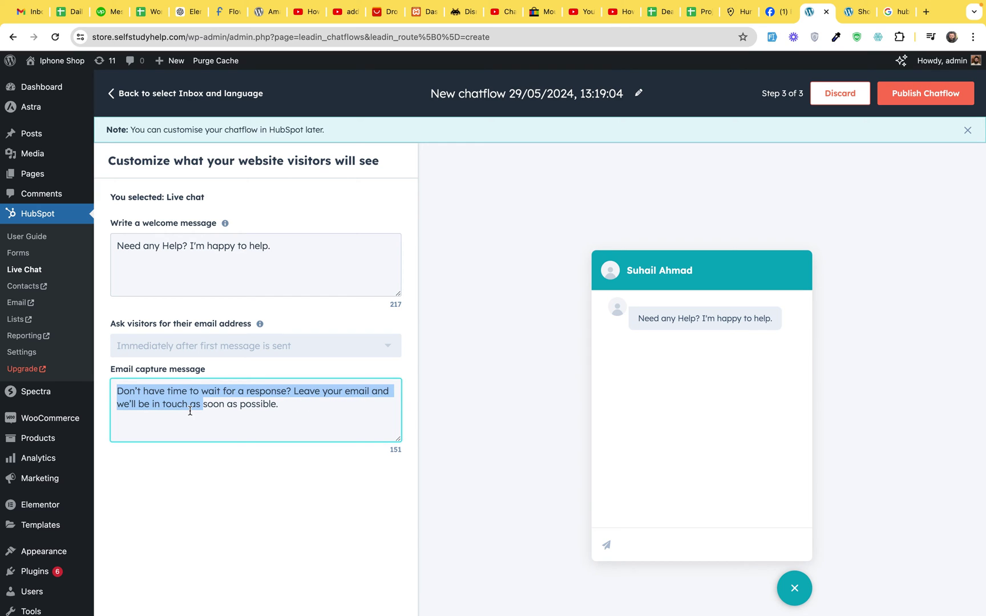
pyautogui.click(297, 408)
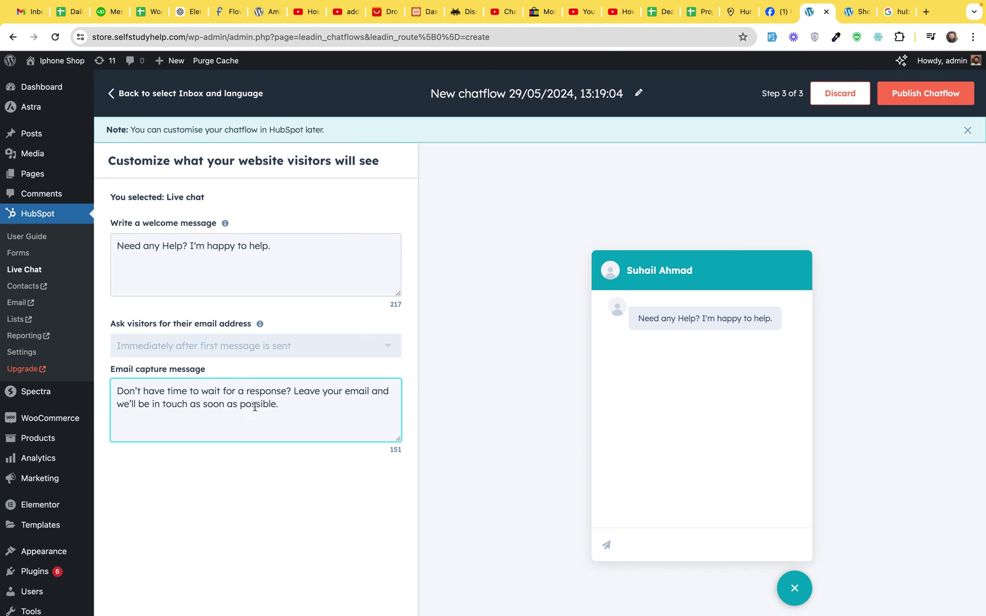
pyautogui.click(912, 101)
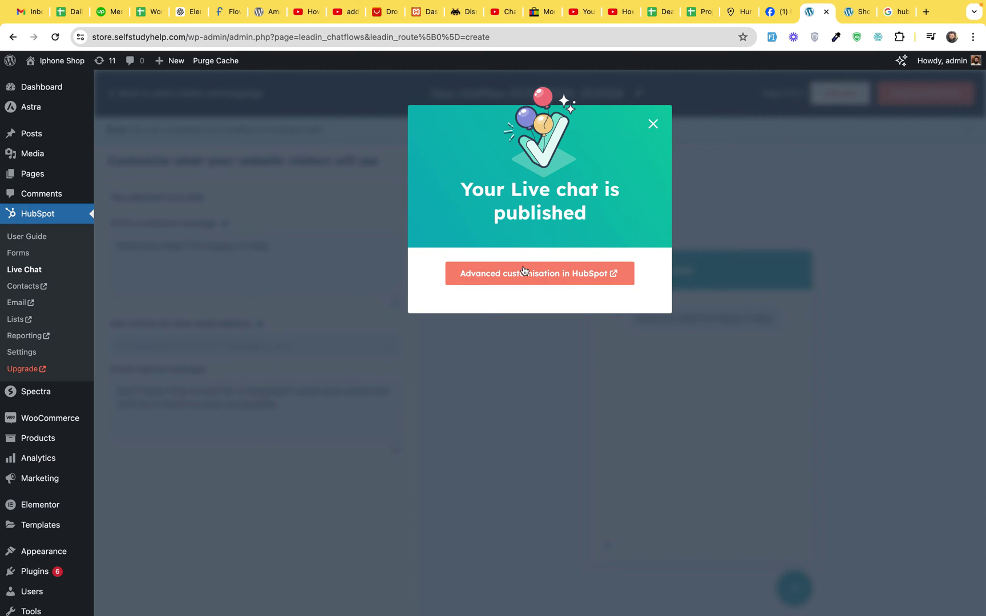
pyautogui.click(652, 124)
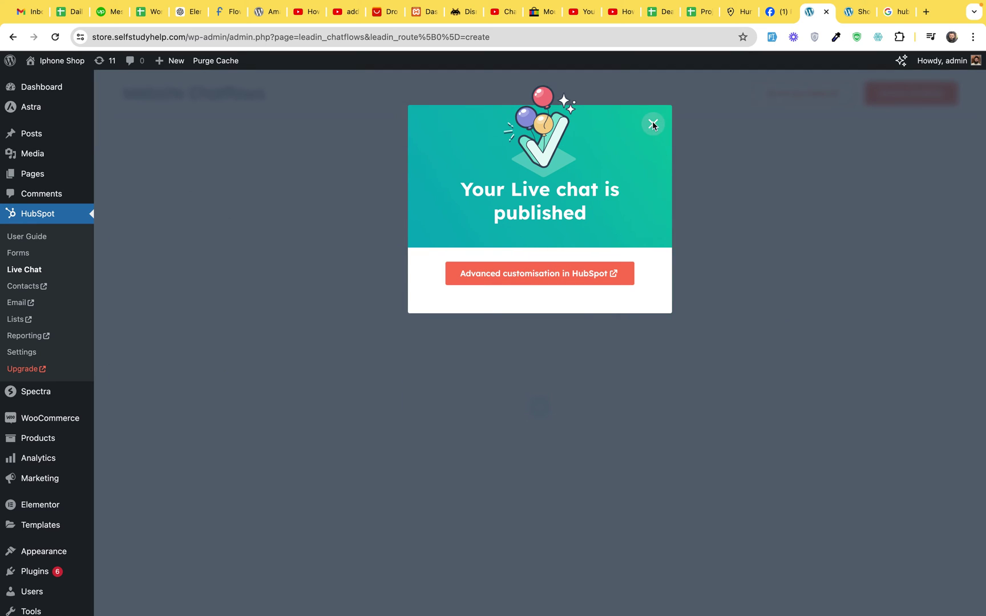
# Step: Copy the shop page URL and load it in a new Incognito window
pyautogui.click(841, 14)
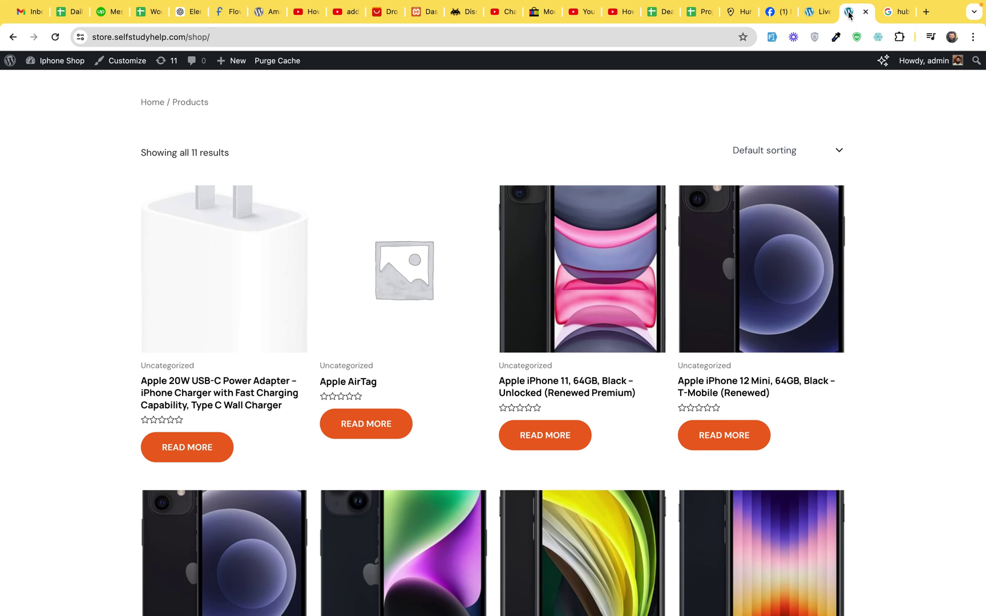
pyautogui.click(296, 37)
pyautogui.rightClick(144, 36)
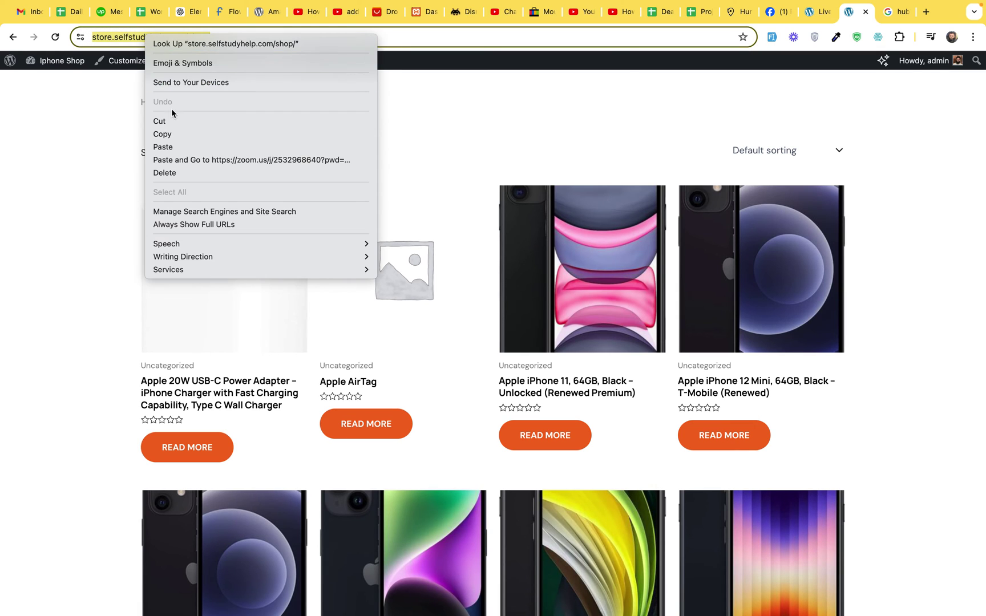
pyautogui.click(171, 134)
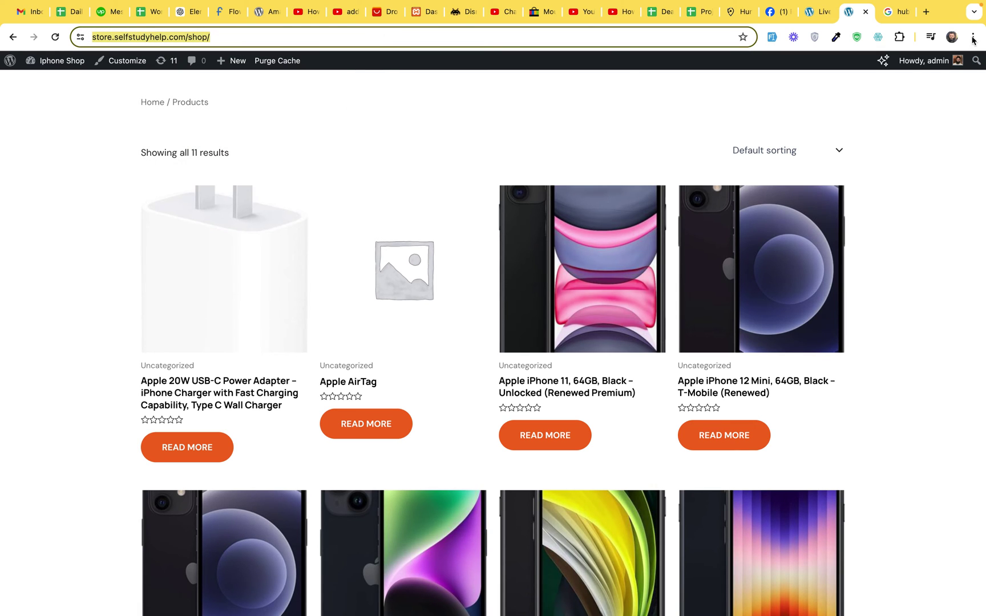
pyautogui.click(973, 37)
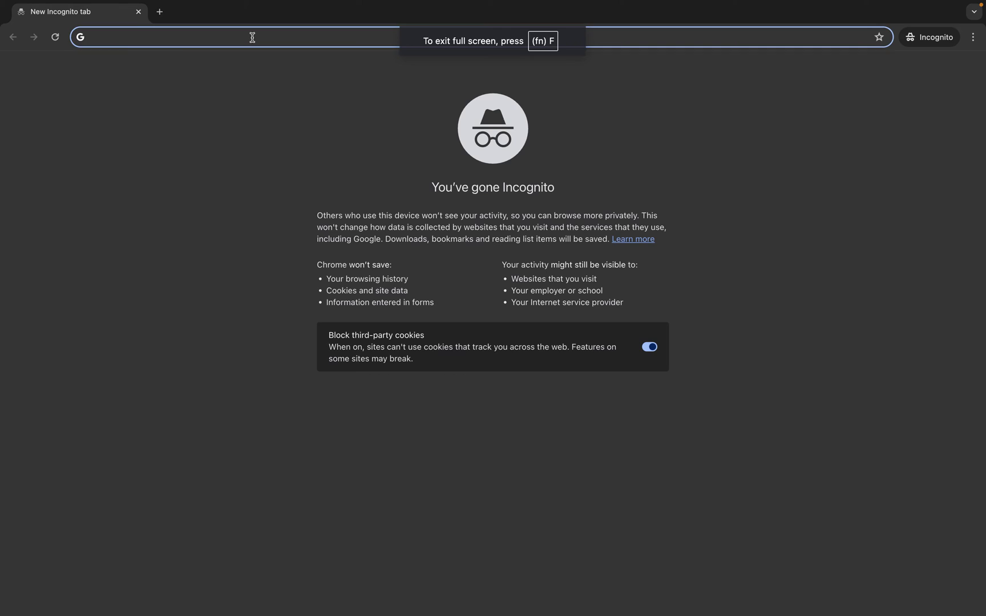
pyautogui.write('https://store.selfstudyhelp.com/shop/')
pyautogui.press('Return')
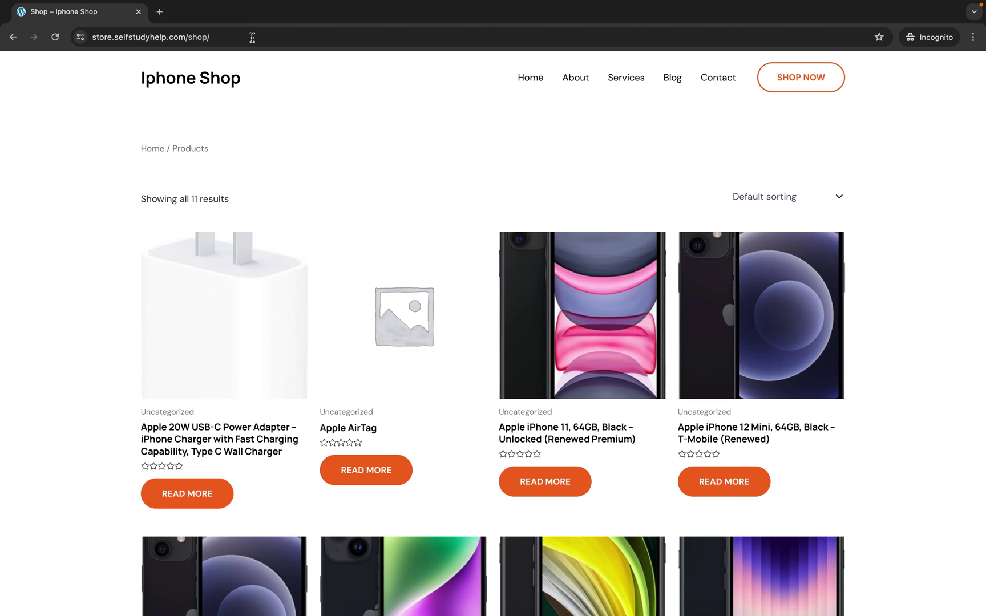
pyautogui.scroll(-10, 721, 285)
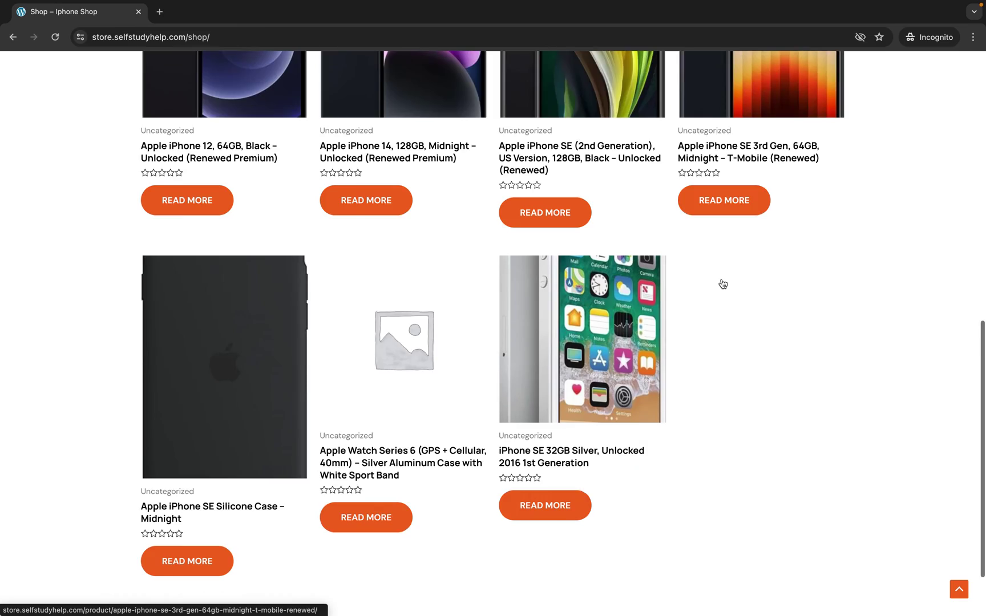
pyautogui.scroll(10, 721, 282)
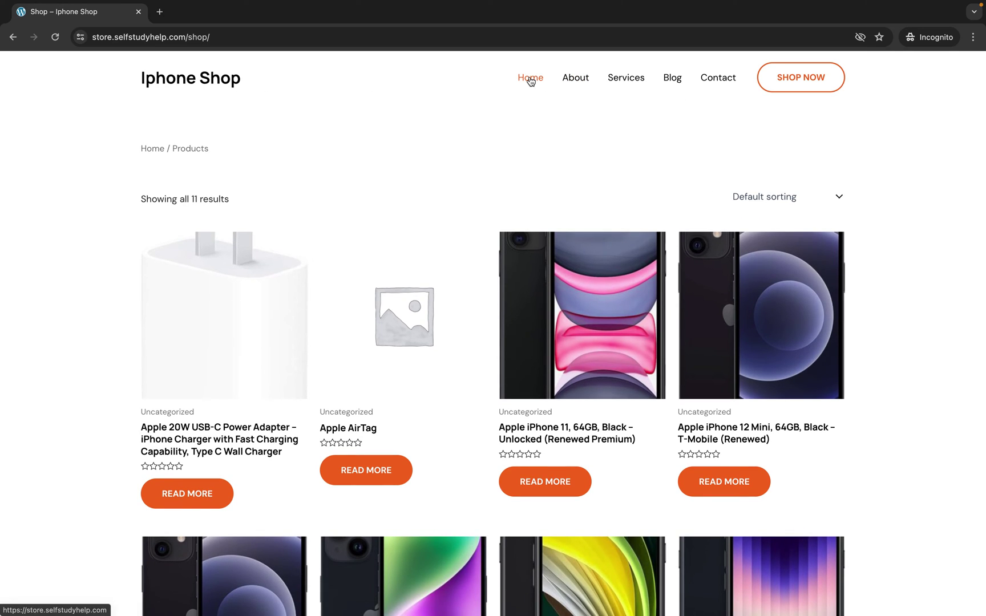
# Step: Visit the store's home page as a visitor, then return to the chatflows admin page
pyautogui.click(530, 80)
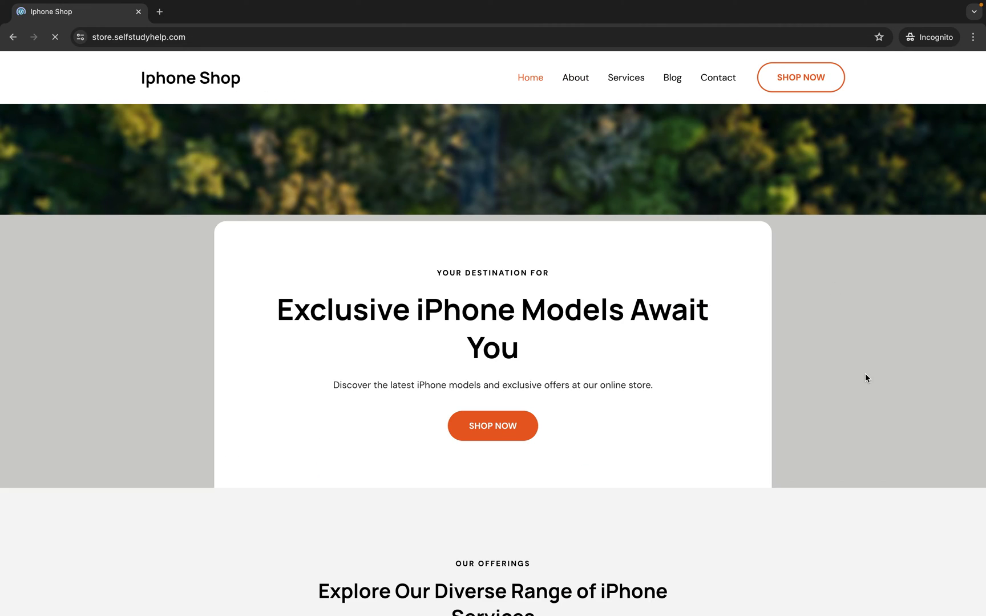
pyautogui.scroll(-10, 865, 379)
pyautogui.scroll(-5, 866, 378)
pyautogui.scroll(-5, 865, 379)
pyautogui.scroll(-5, 866, 379)
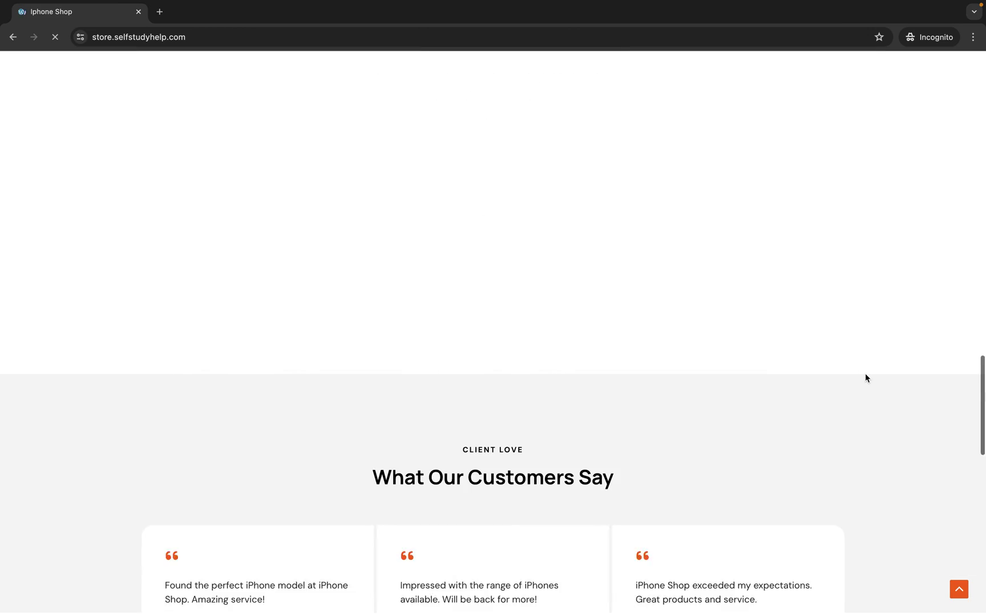
pyautogui.scroll(-5, 865, 378)
pyautogui.scroll(-4, 866, 378)
pyautogui.scroll(-2, 865, 379)
pyautogui.scroll(7, 865, 378)
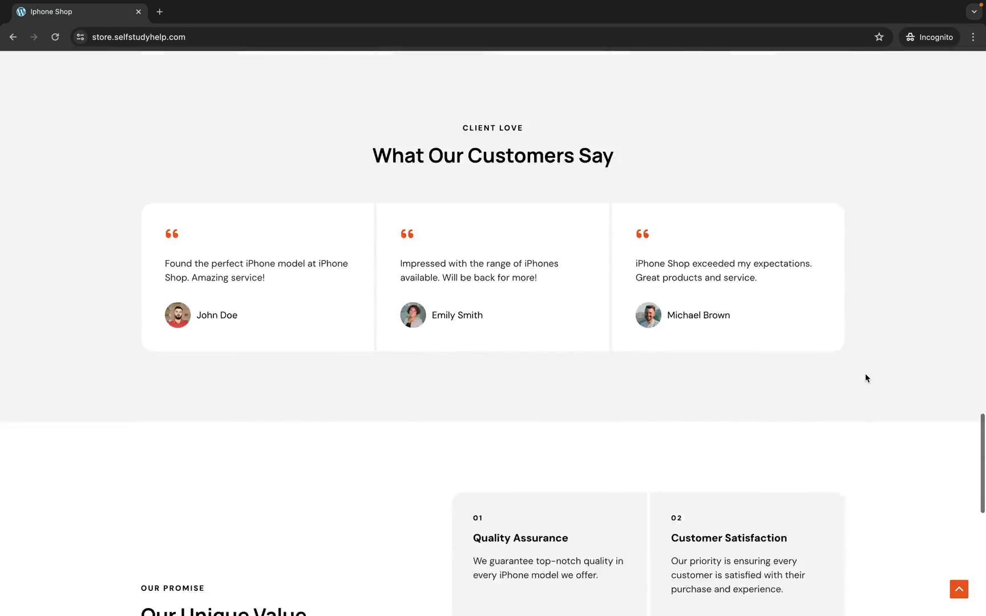
pyautogui.scroll(10, 865, 378)
pyautogui.scroll(4, 469, 347)
pyautogui.hotkey('ctrl', 'Left')
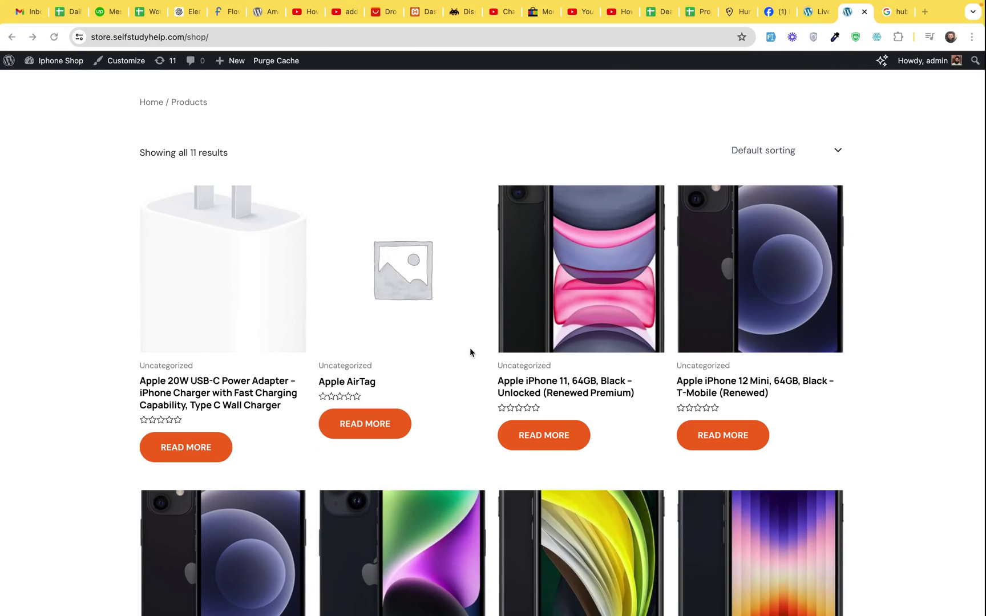
pyautogui.hotkey('ctrl', 'shift', 'Tab')
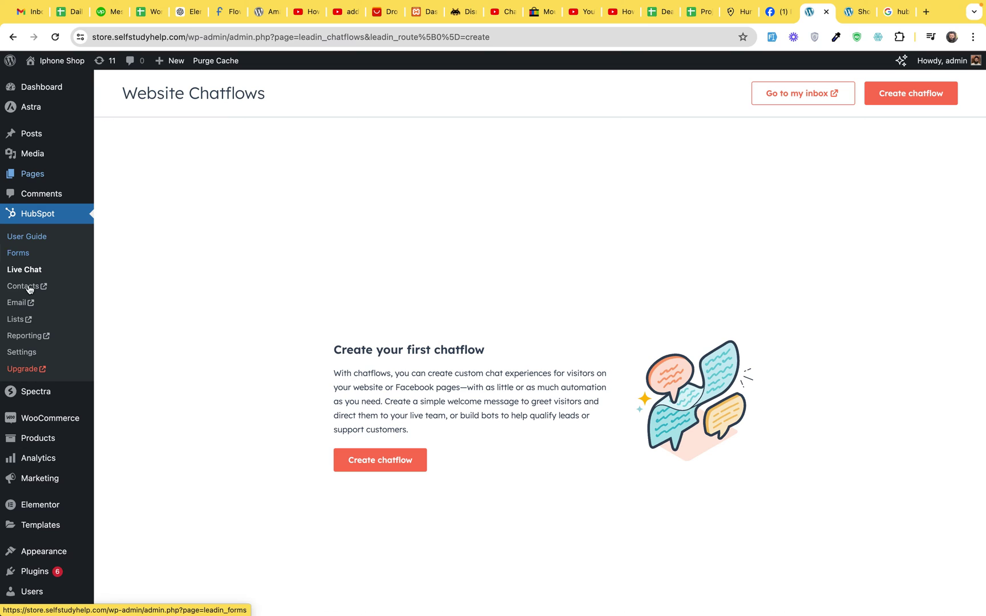
# Step: Via HubSpot Settings and Live Chat, close the extra tab and switch the chatflow's status on
pyautogui.click(24, 356)
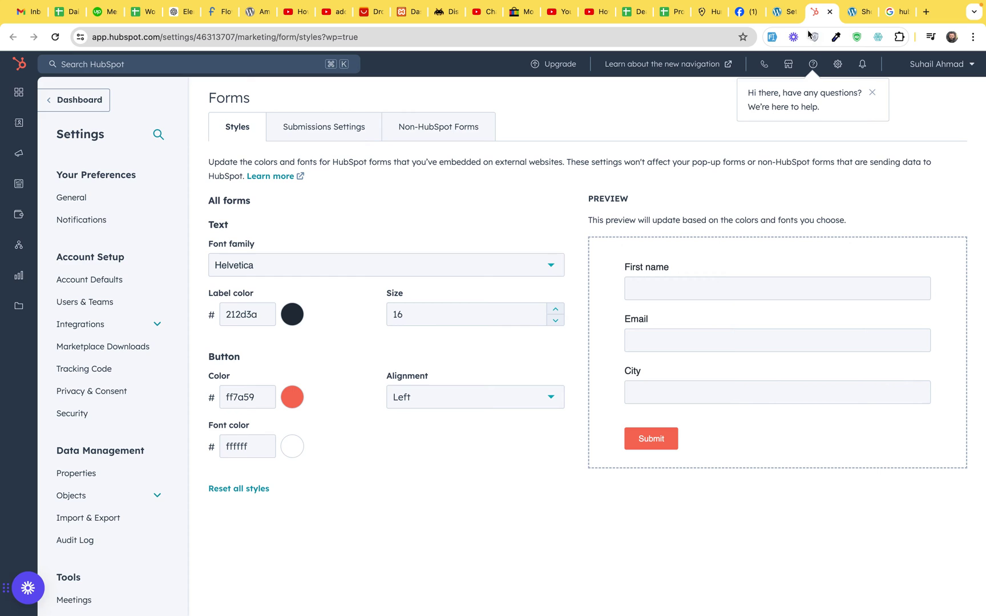
pyautogui.click(829, 12)
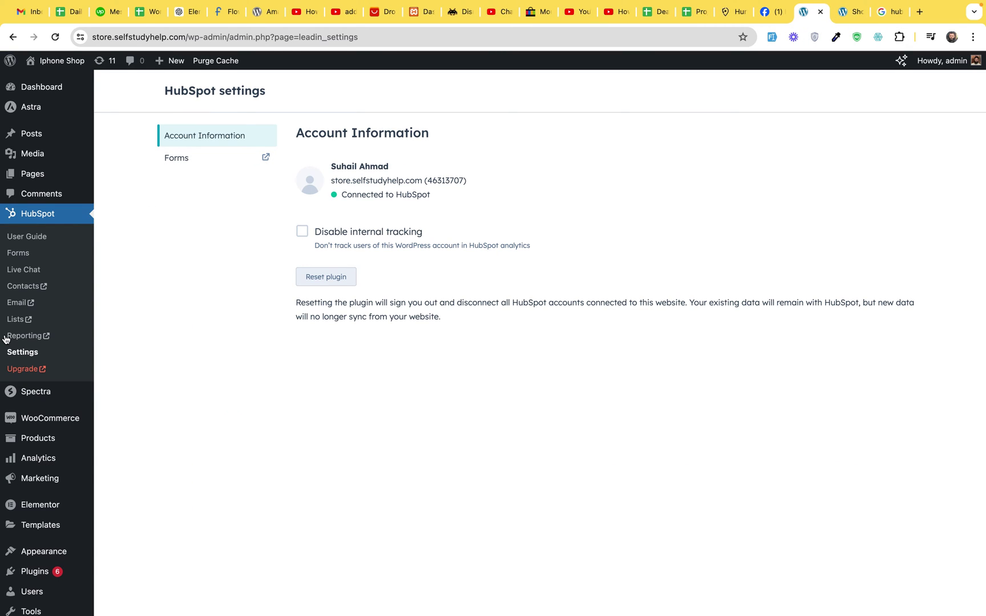
pyautogui.click(29, 270)
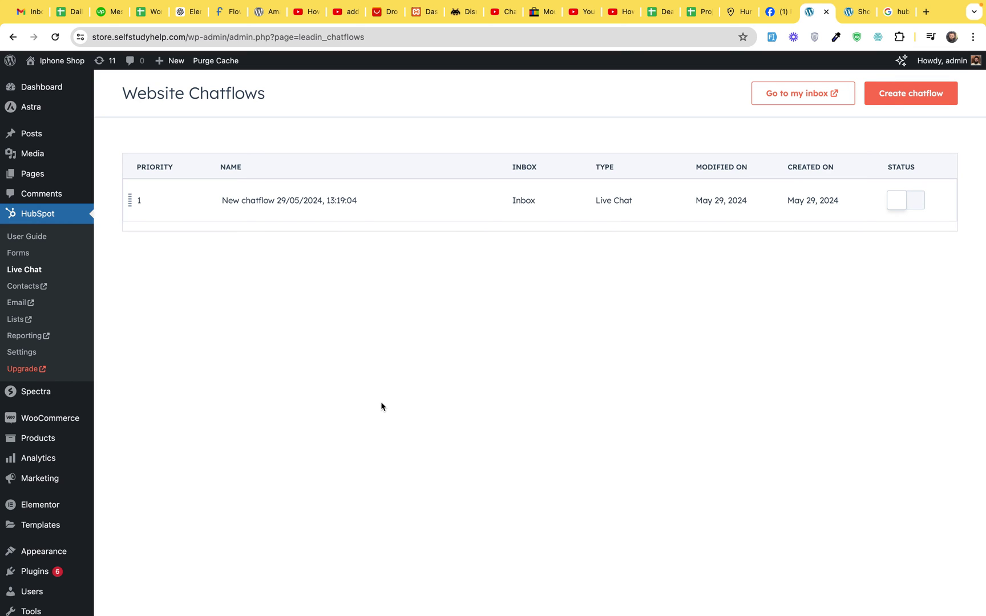
pyautogui.moveTo(366, 202)
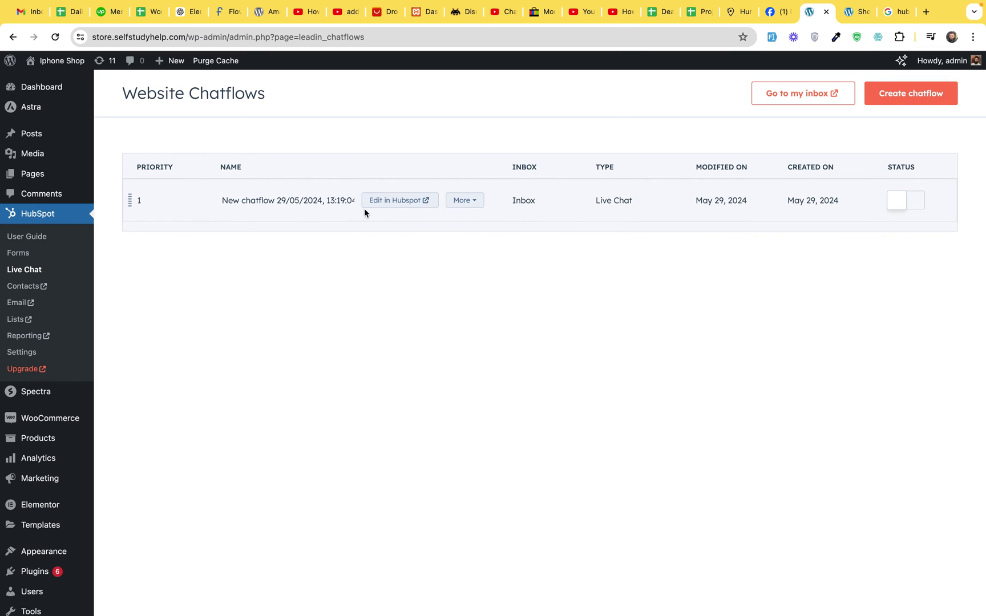
pyautogui.click(907, 203)
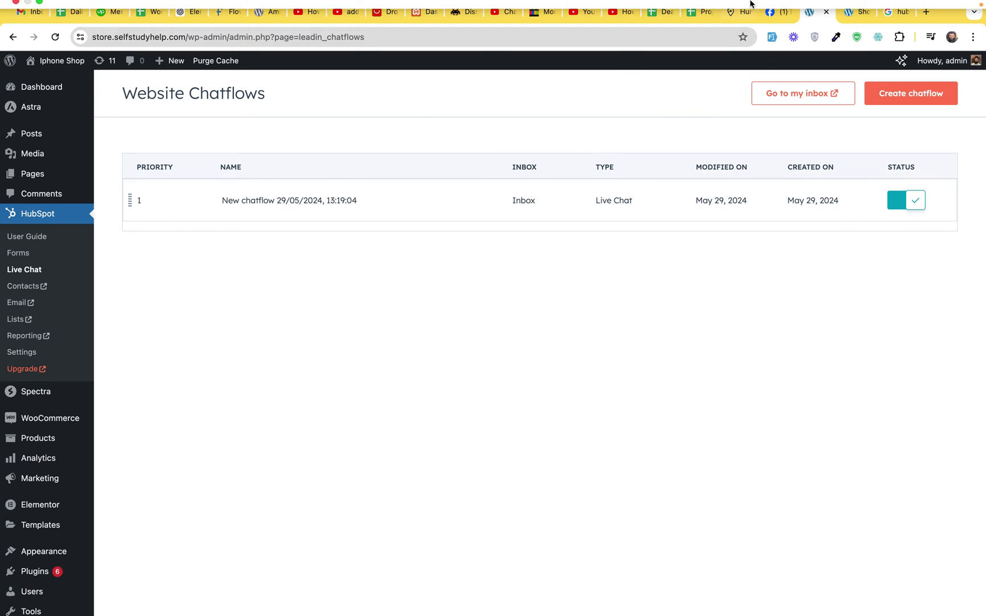
# Step: Reload the shop storefront in the private window, then return to the Website Chatflows list
pyautogui.hotkey('ctrl', 'Right')
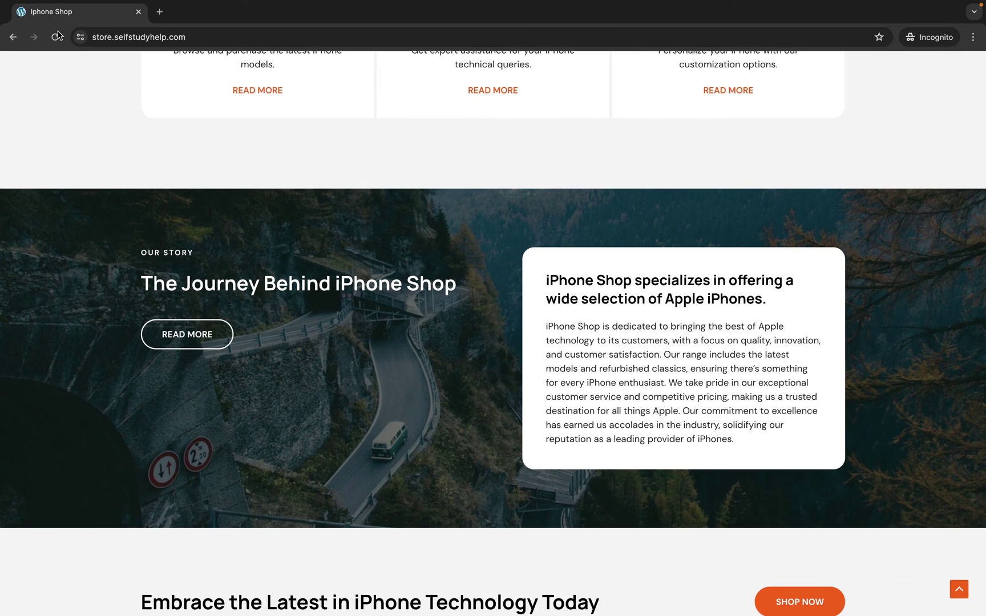
pyautogui.click(55, 36)
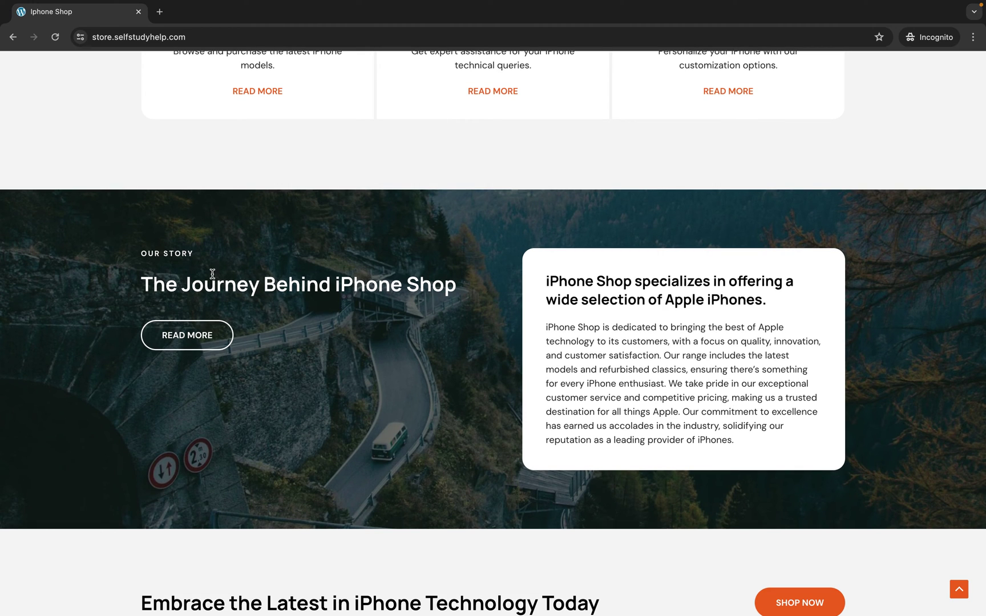
pyautogui.scroll(-10, 411, 446)
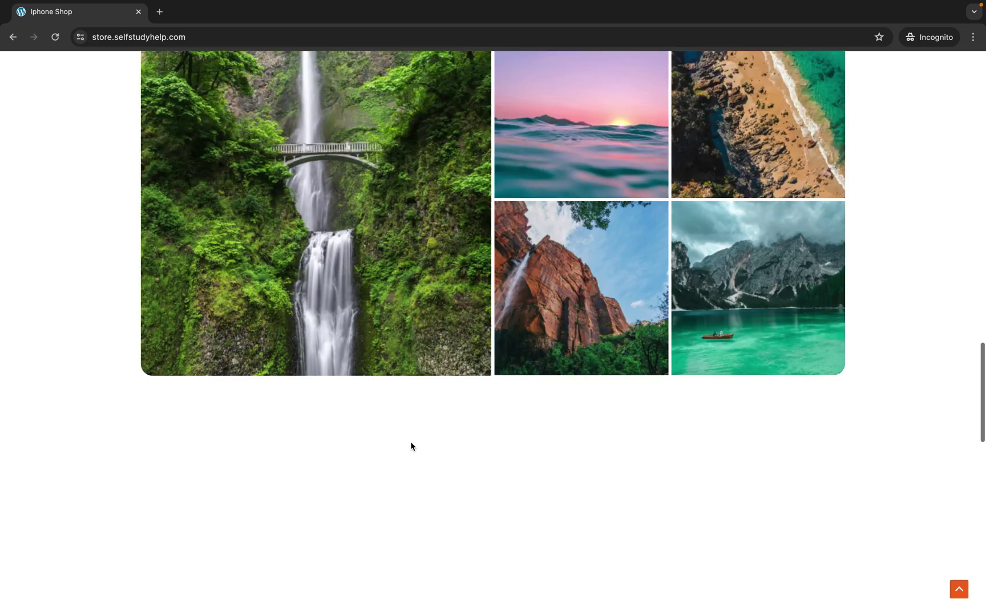
pyautogui.scroll(-3, 410, 445)
pyautogui.scroll(-3, 411, 446)
pyautogui.scroll(-6, 411, 442)
pyautogui.scroll(5, 410, 443)
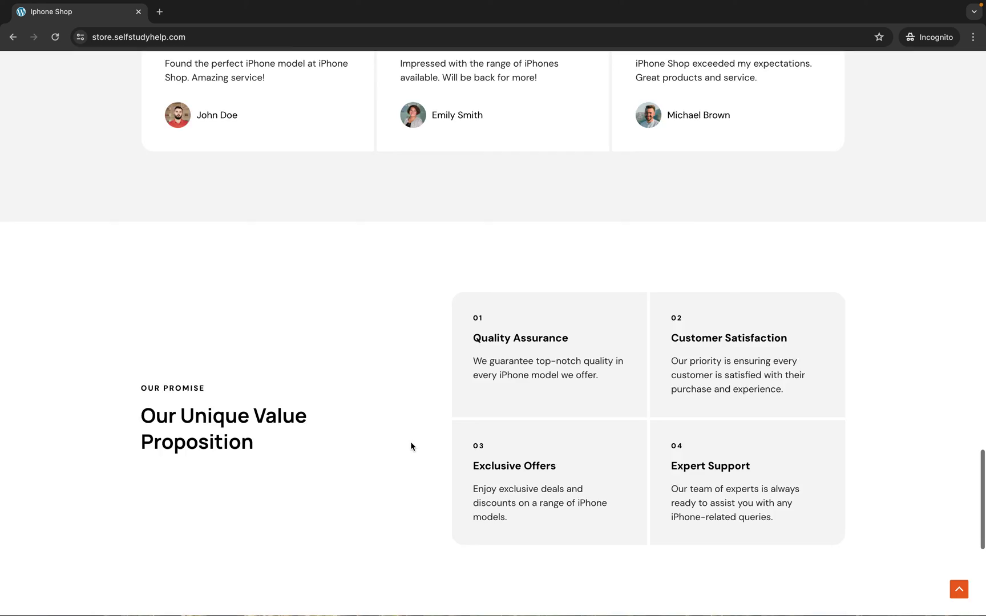
pyautogui.scroll(10, 411, 444)
pyautogui.scroll(10, 411, 446)
pyautogui.scroll(2, 411, 446)
pyautogui.scroll(-1, 411, 447)
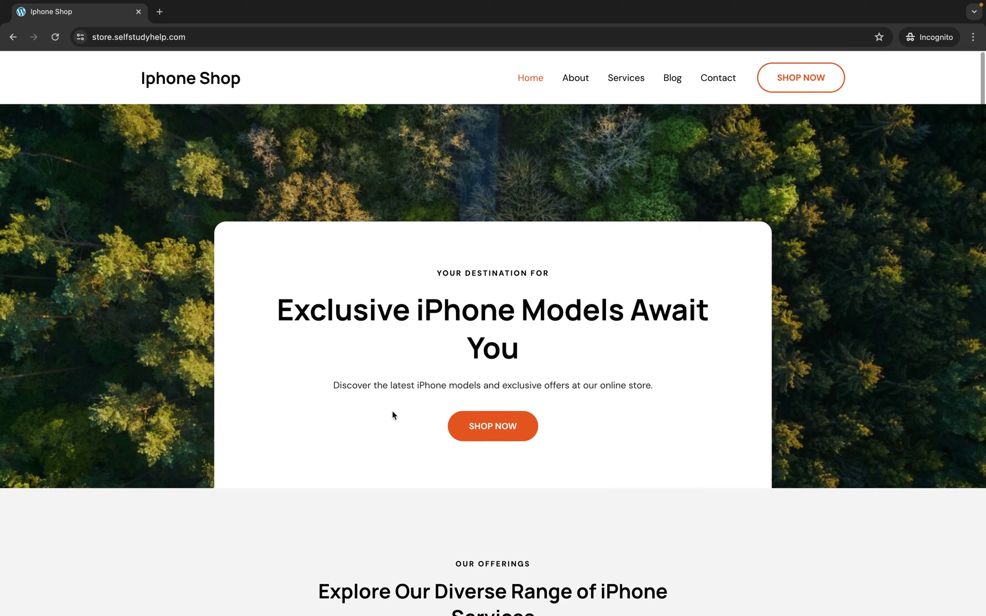
pyautogui.hotkey('ctrl', 'Left')
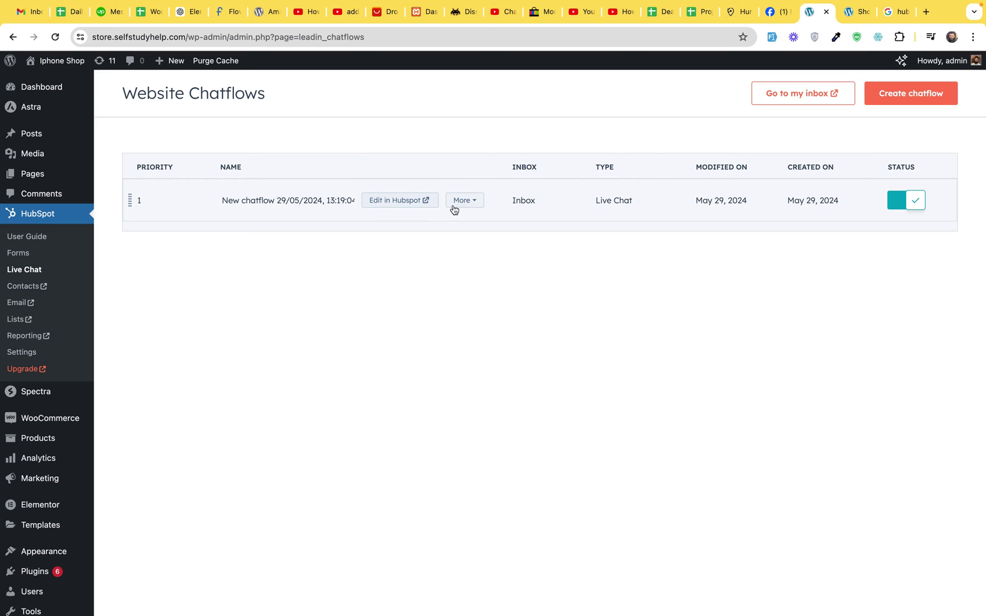
# Step: Set the chatflow's availability to 'Chat is available 24/7' and save it
pyautogui.click(468, 203)
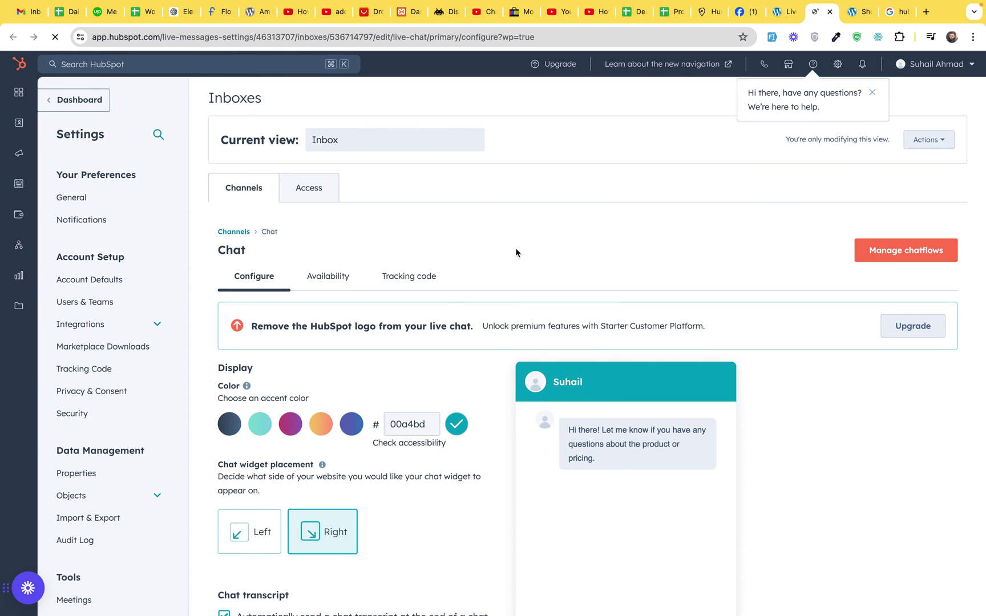
pyautogui.scroll(-5, 400, 364)
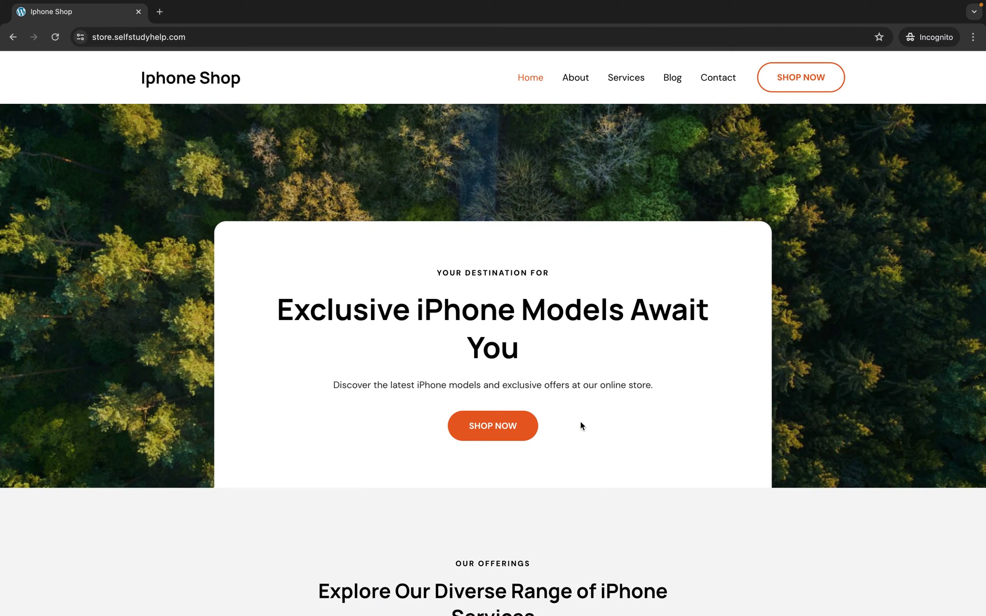
pyautogui.scroll(-5, 736, 454)
pyautogui.scroll(-10, 735, 455)
pyautogui.scroll(-6, 735, 454)
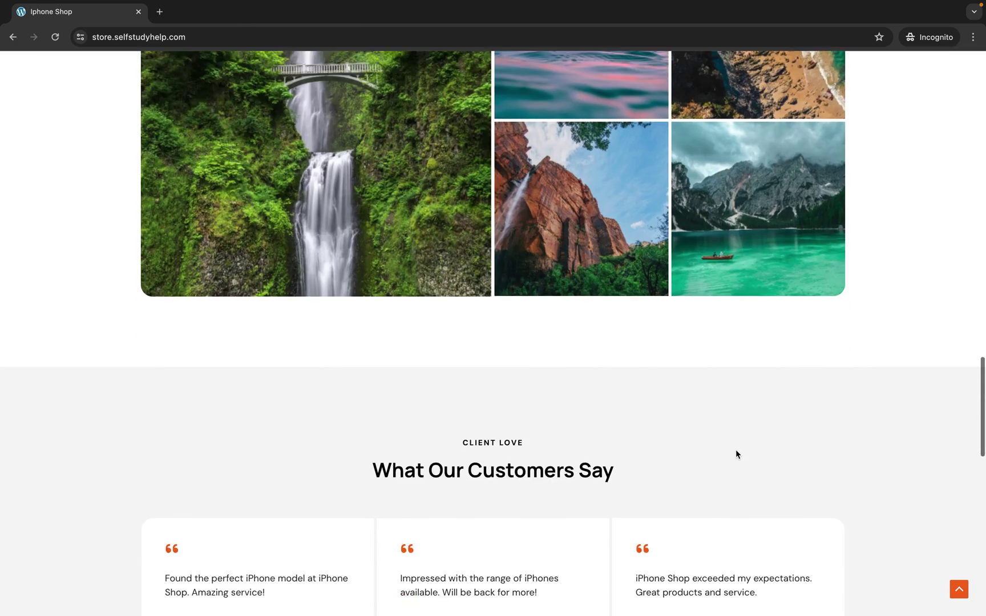
pyautogui.scroll(-10, 735, 454)
pyautogui.scroll(1, 736, 455)
pyautogui.scroll(1, 737, 454)
pyautogui.scroll(15, 736, 455)
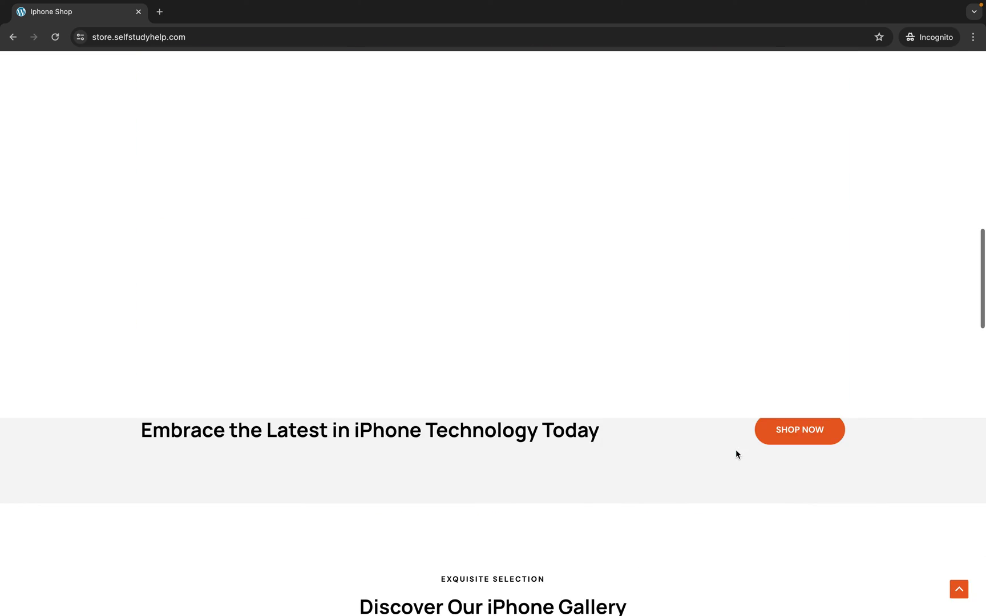
pyautogui.scroll(15, 736, 454)
pyautogui.scroll(-1, 737, 455)
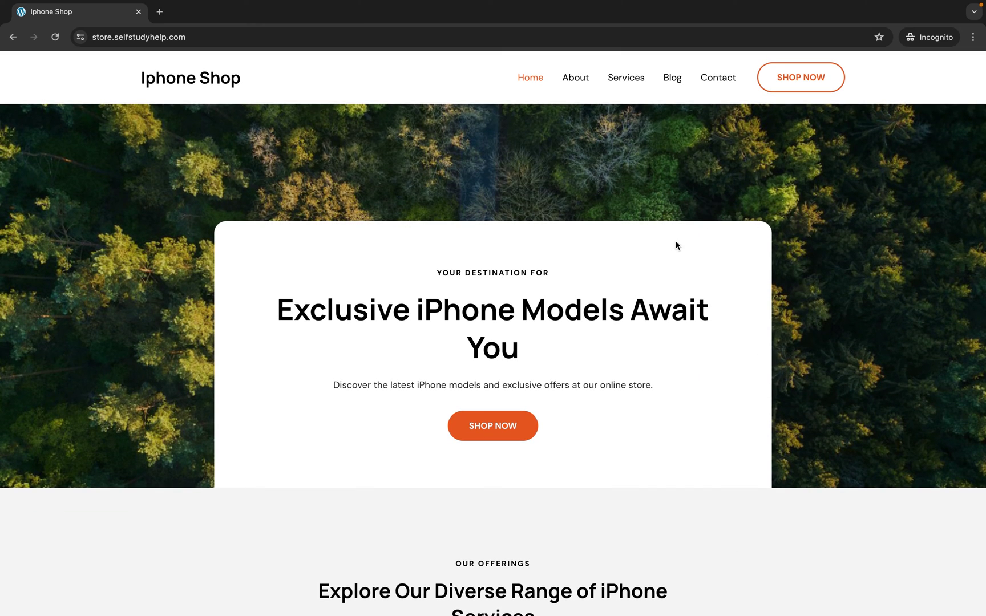
pyautogui.hotkey('ctrl', 'Left')
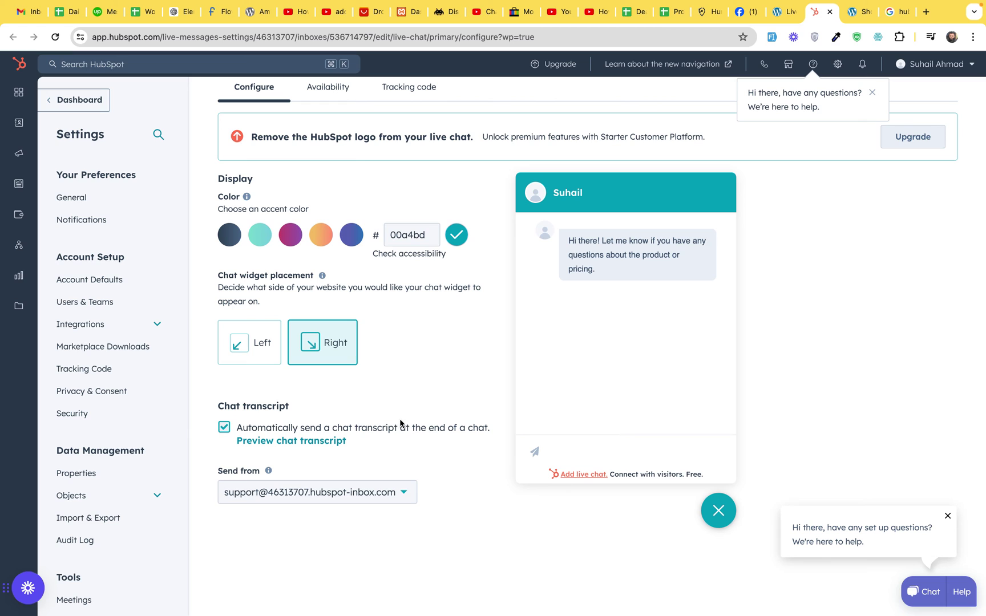
pyautogui.scroll(2, 324, 339)
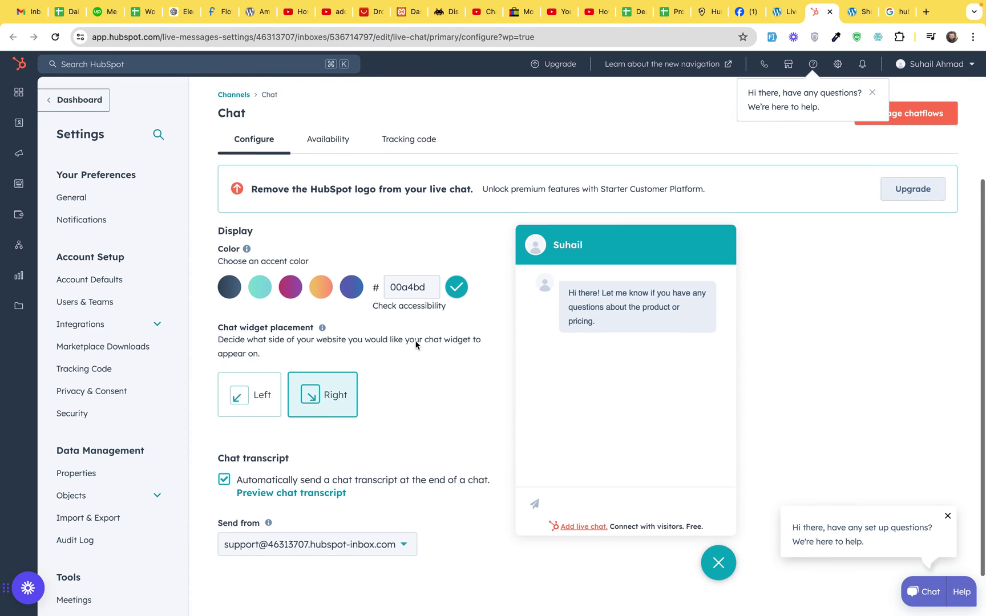
pyautogui.scroll(3, 341, 295)
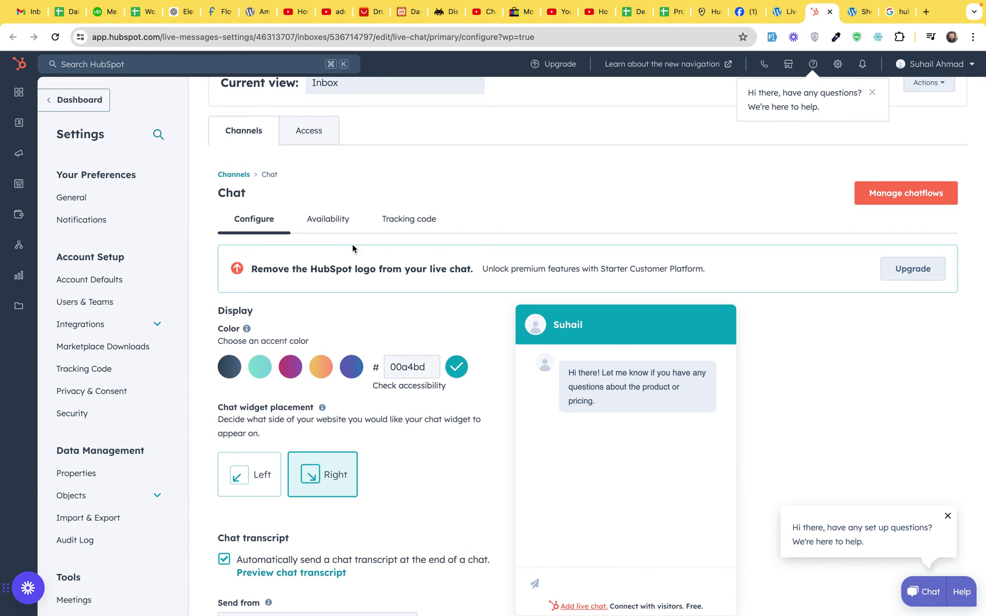
pyautogui.click(328, 219)
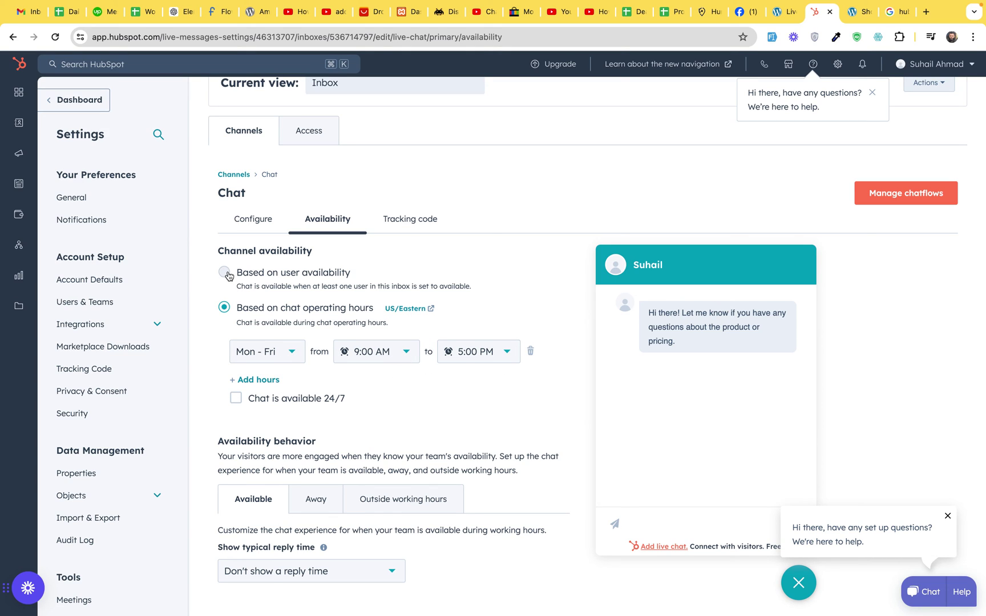
pyautogui.click(236, 399)
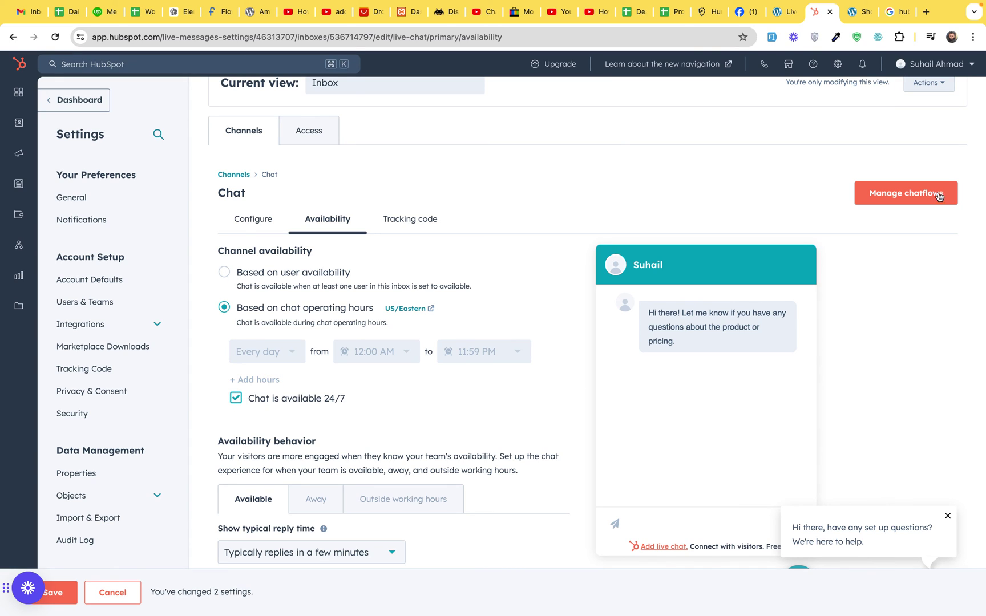
pyautogui.click(57, 596)
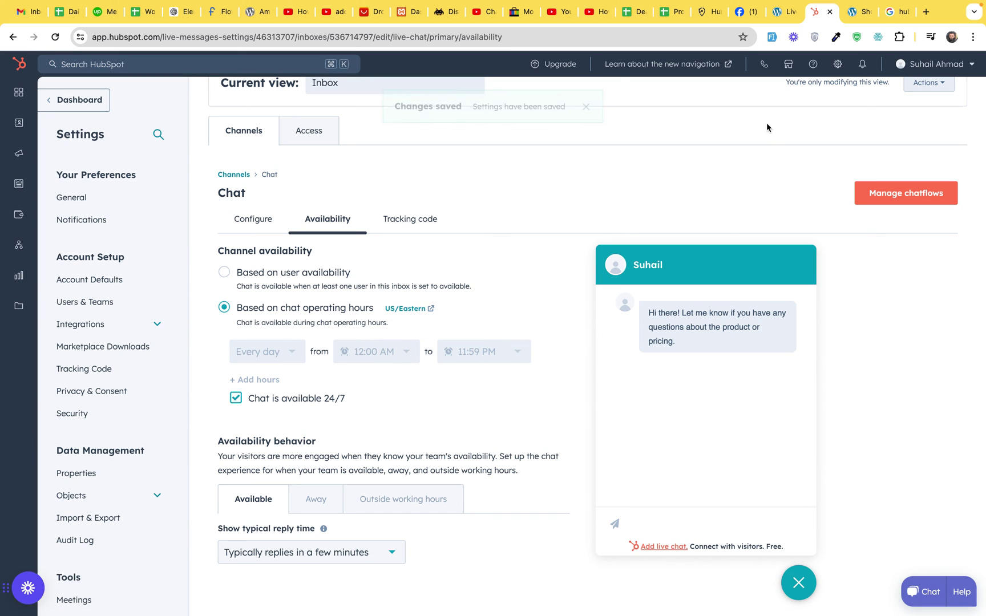
# Step: Reload the Website Chatflows admin page and switch to the private shop window
pyautogui.click(783, 12)
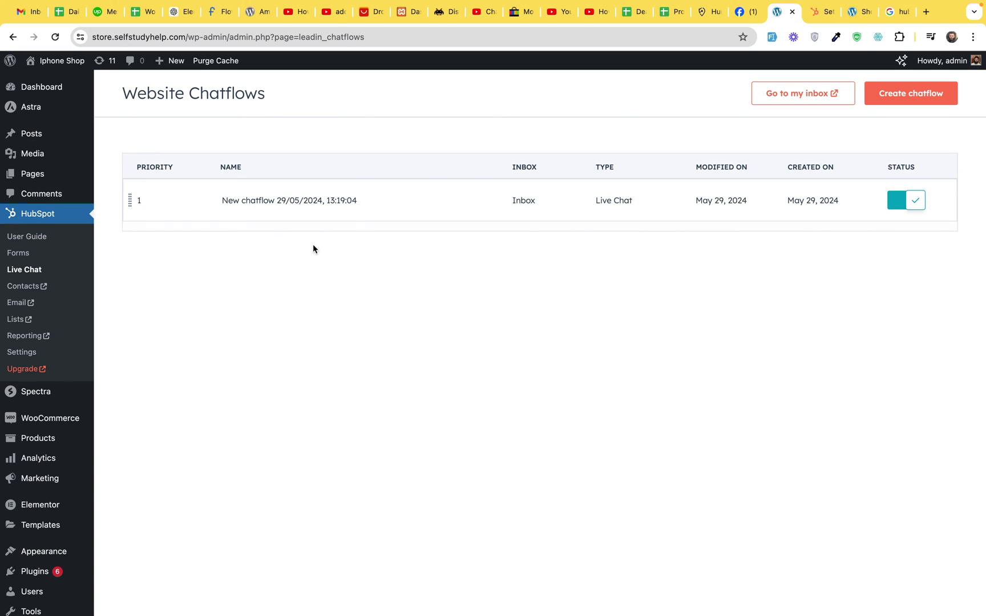
pyautogui.click(54, 36)
pyautogui.press('super+grave')
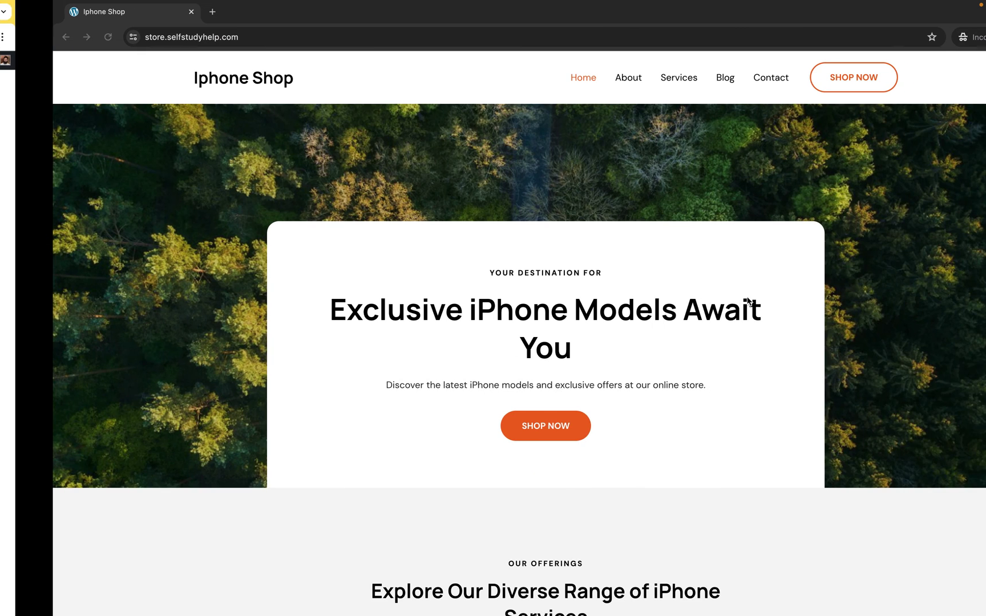
pyautogui.press('super+grave')
pyautogui.press('super+grave')
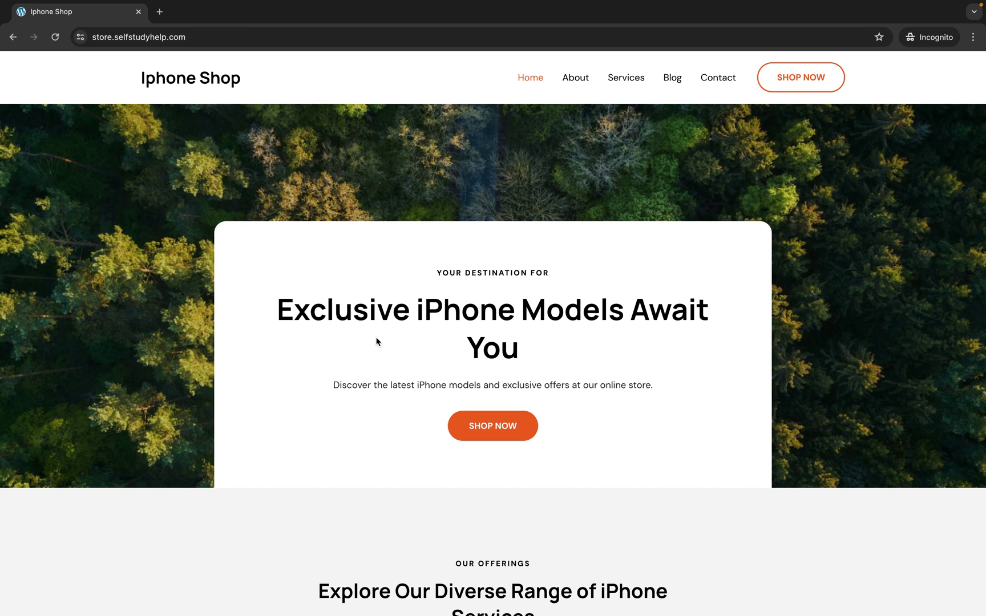
pyautogui.scroll(-1, 382, 400)
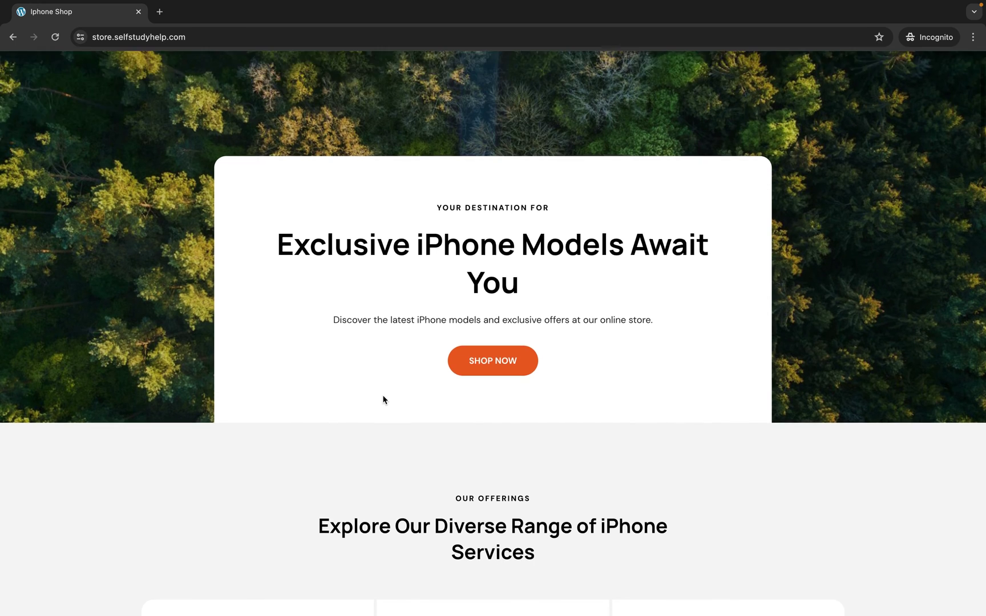
pyautogui.scroll(-5, 383, 399)
pyautogui.scroll(-1, 962, 503)
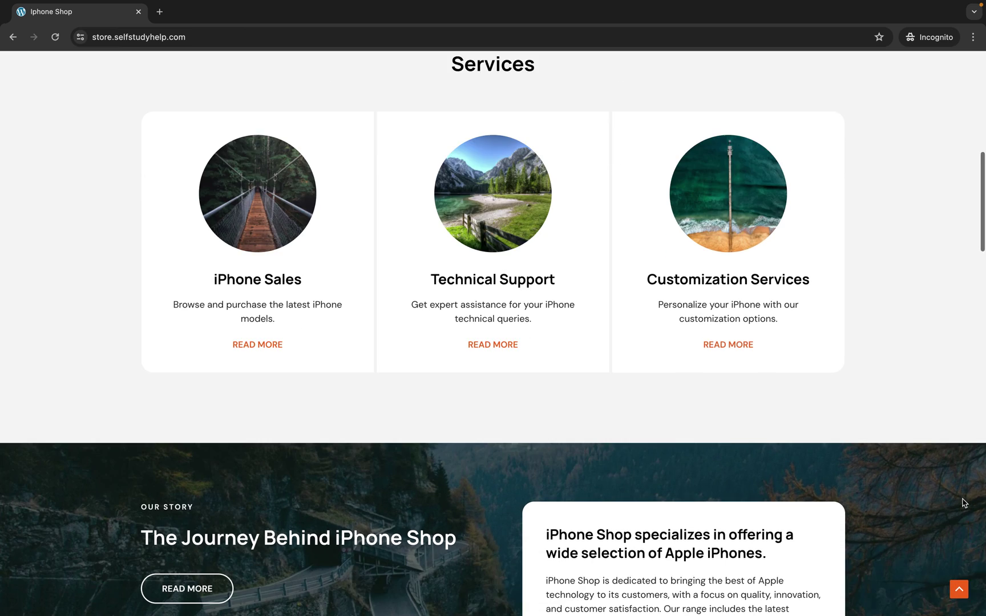
pyautogui.scroll(-5, 963, 503)
pyautogui.scroll(-5, 963, 503)
pyautogui.scroll(12, 962, 503)
pyautogui.scroll(5, 238, 259)
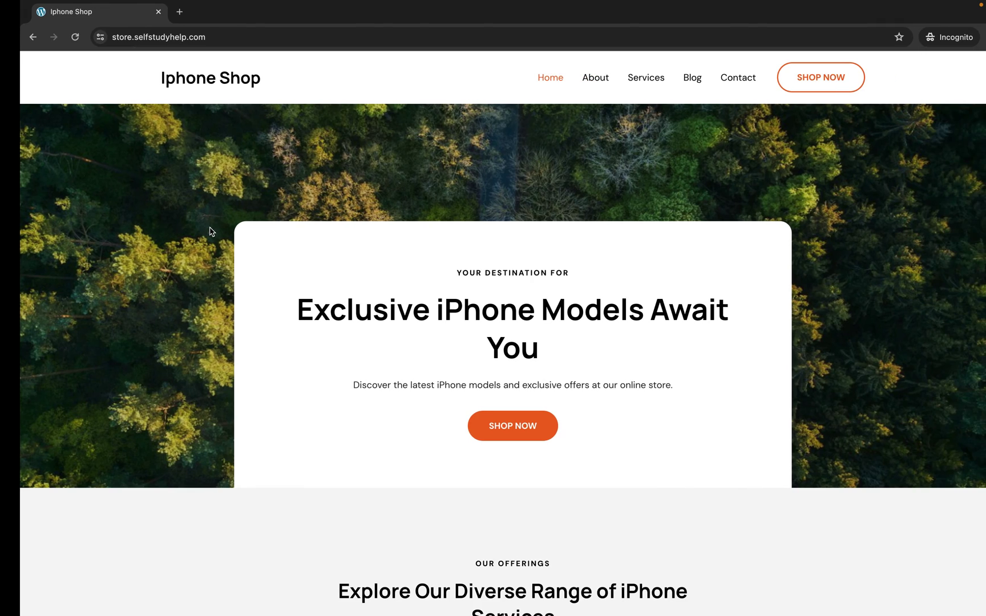
# Step: Load an uncached storefront copy via '?v=3i4' on the URL, then return to WordPress admin
pyautogui.click(235, 38)
pyautogui.click(282, 37)
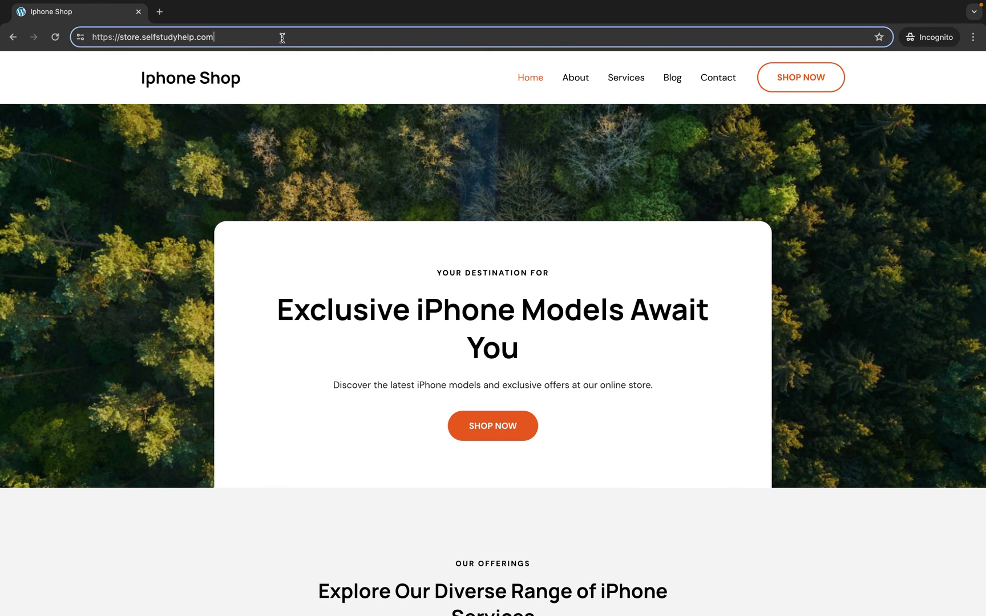
pyautogui.write('?v')
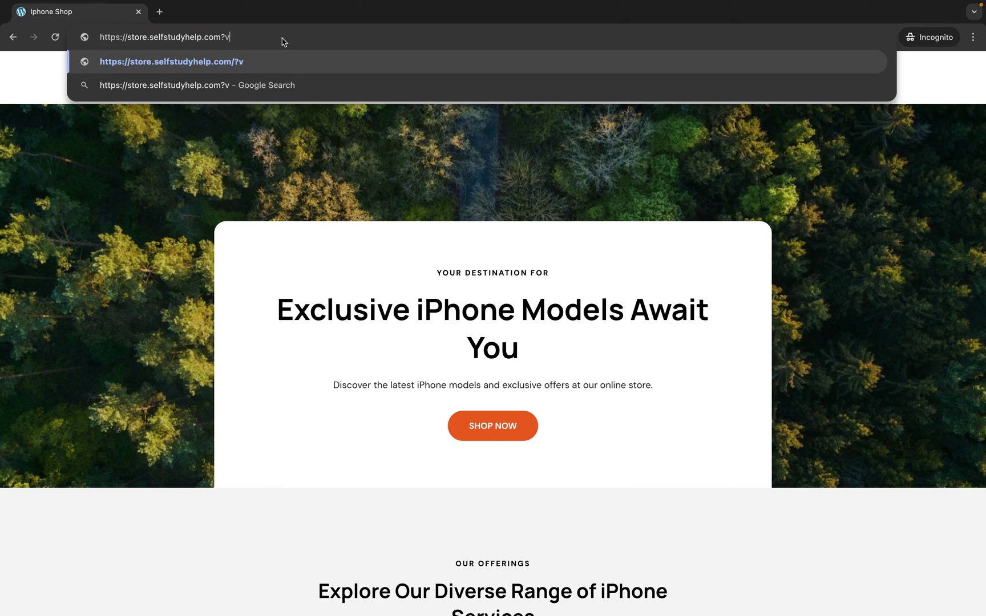
pyautogui.write('=3i4')
pyautogui.press('Return')
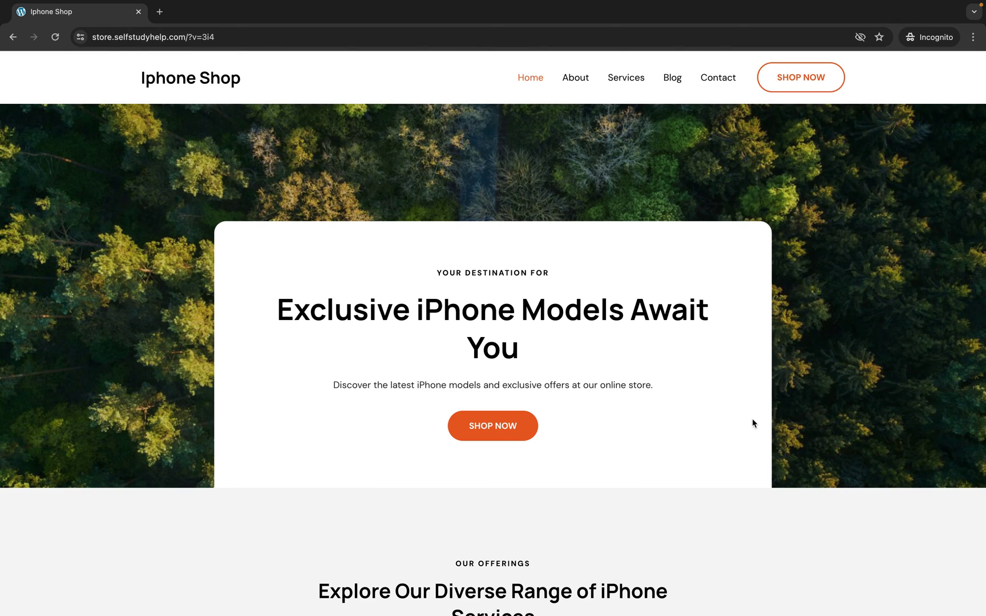
pyautogui.scroll(-4, 743, 423)
pyautogui.scroll(-4, 743, 423)
pyautogui.scroll(-4, 743, 423)
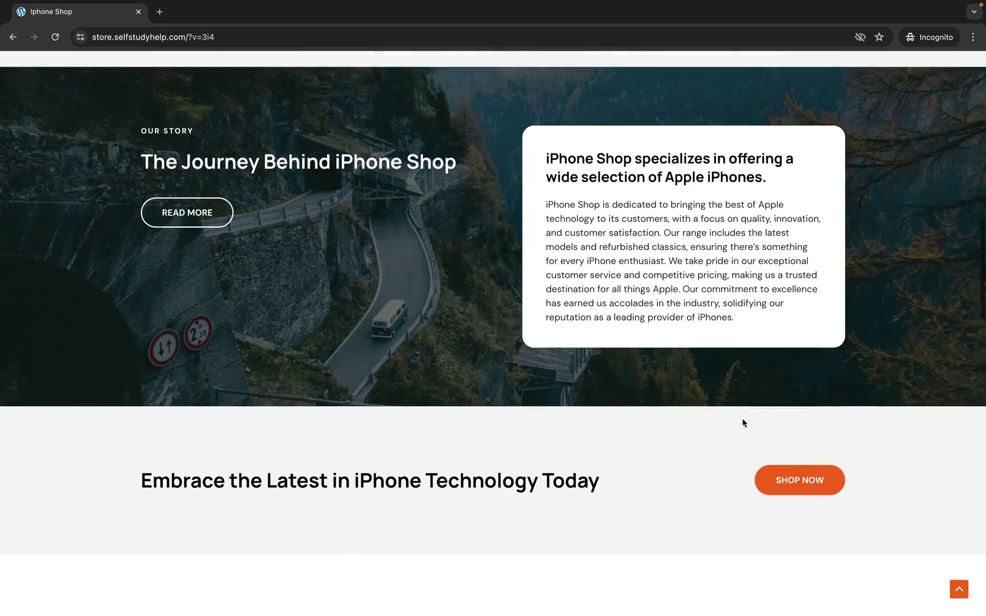
pyautogui.scroll(-2, 744, 423)
pyautogui.scroll(-5, 743, 424)
pyautogui.scroll(-5, 743, 422)
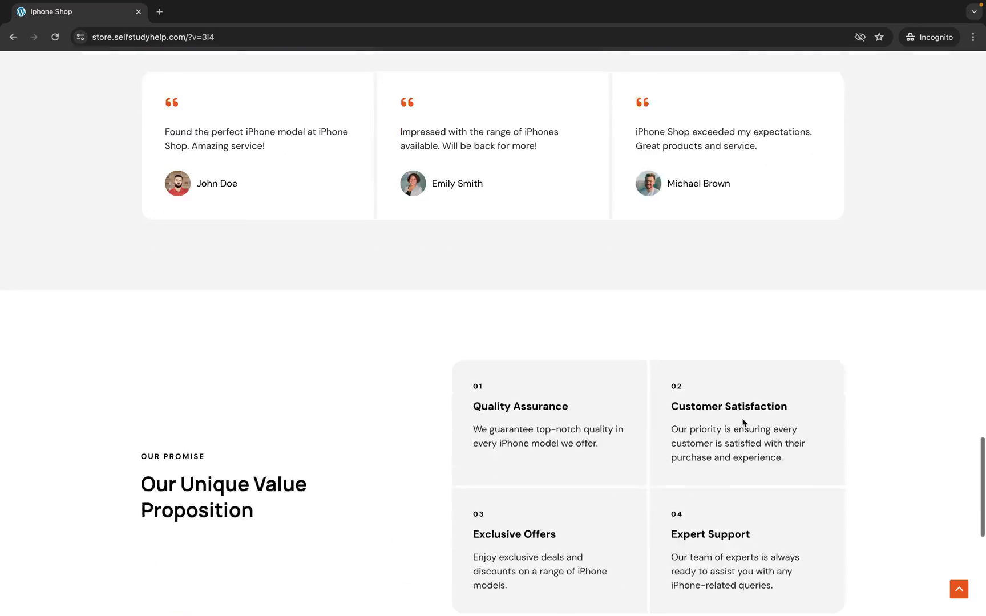
pyautogui.scroll(2, 744, 424)
pyautogui.scroll(-10, 742, 422)
pyautogui.scroll(5, 554, 404)
pyautogui.hotkey('ctrl', 'Left')
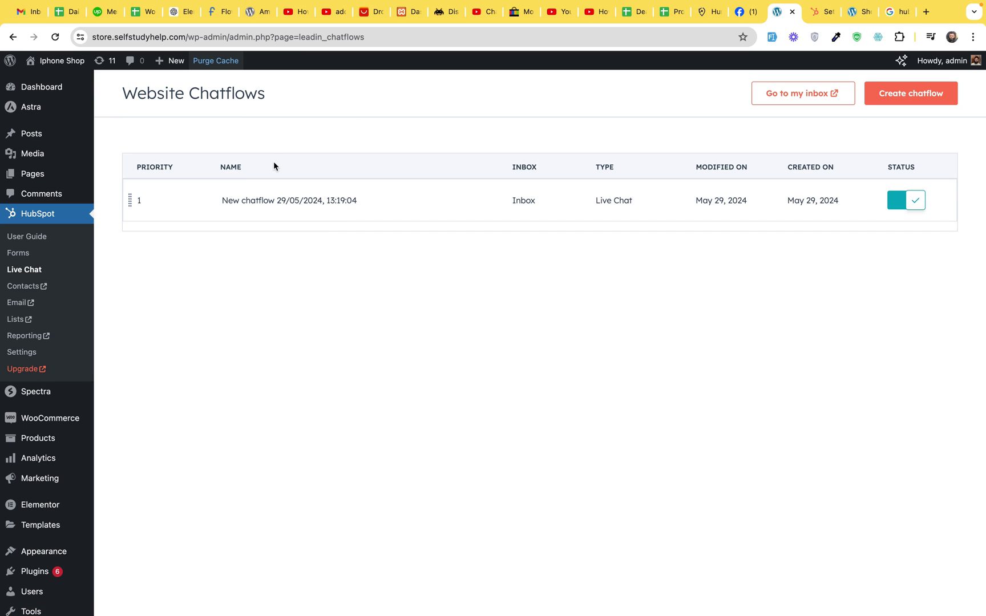
# Step: Reload the storefront until the chat greeting 'Need any Help? I'm happy to help.' appears
pyautogui.hotkey('ctrl', 'Right')
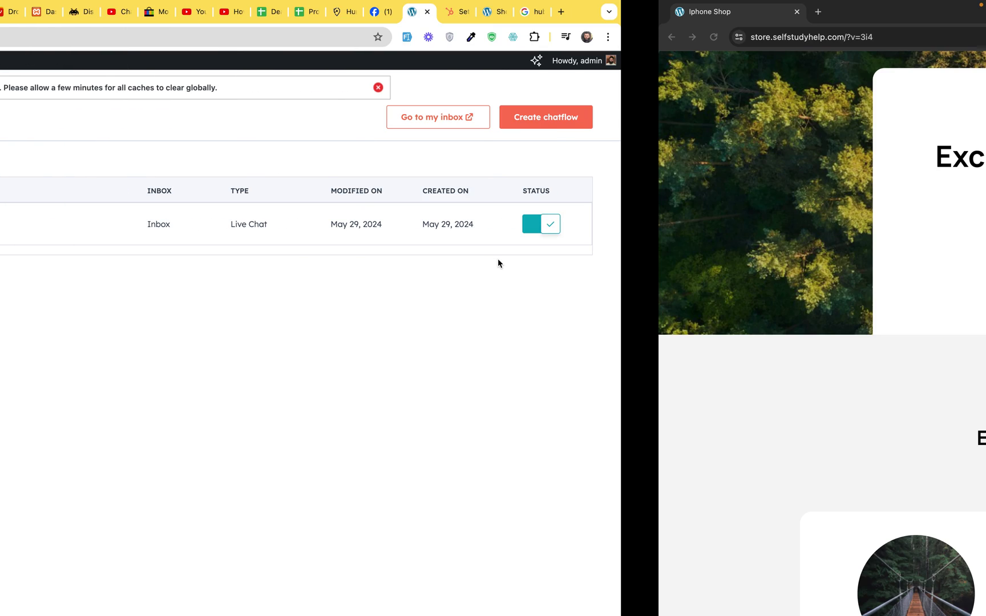
pyautogui.click(55, 36)
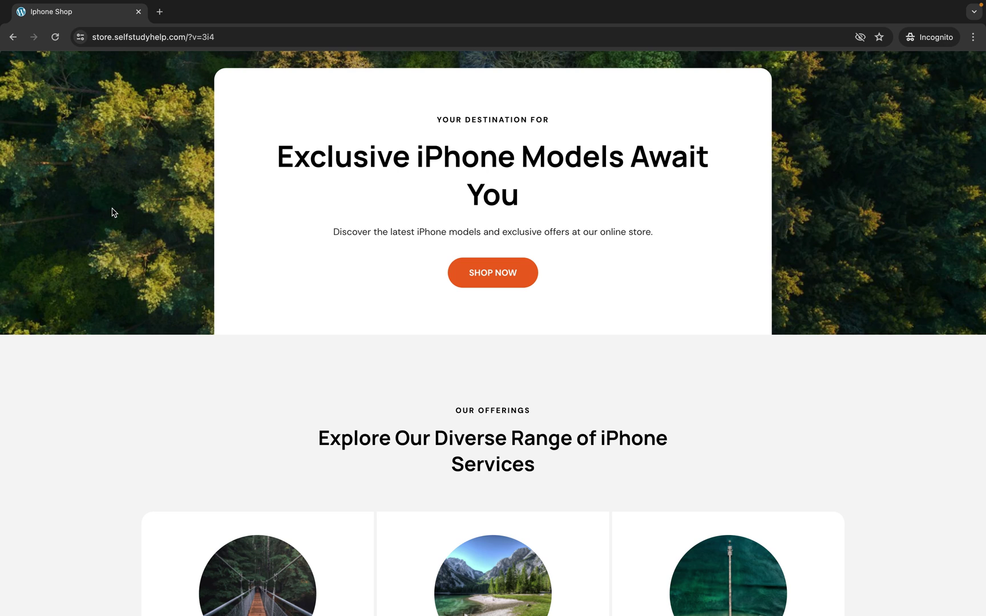
pyautogui.scroll(-10, 547, 429)
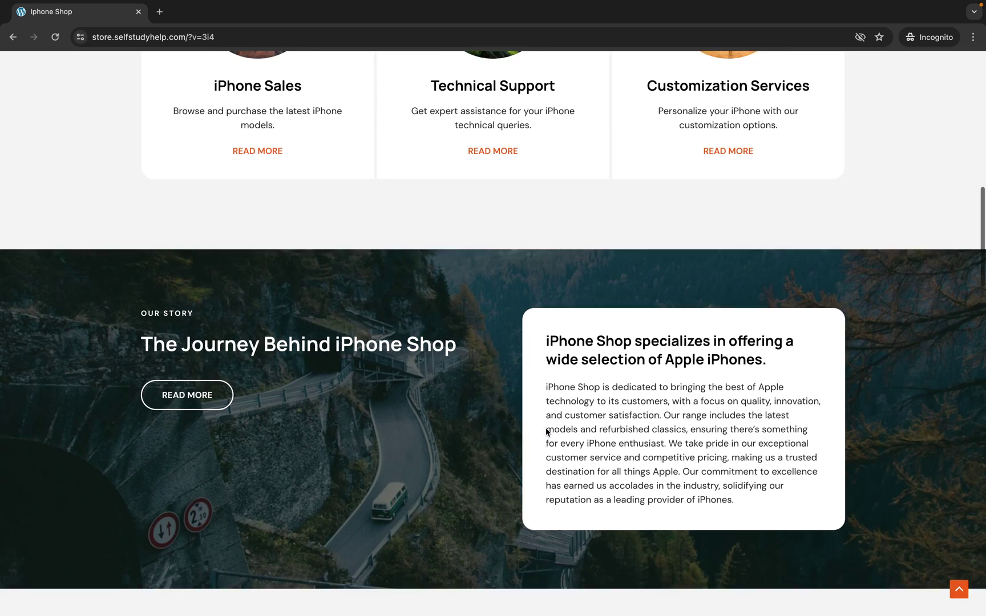
pyautogui.scroll(-1, 876, 530)
pyautogui.scroll(-6, 876, 530)
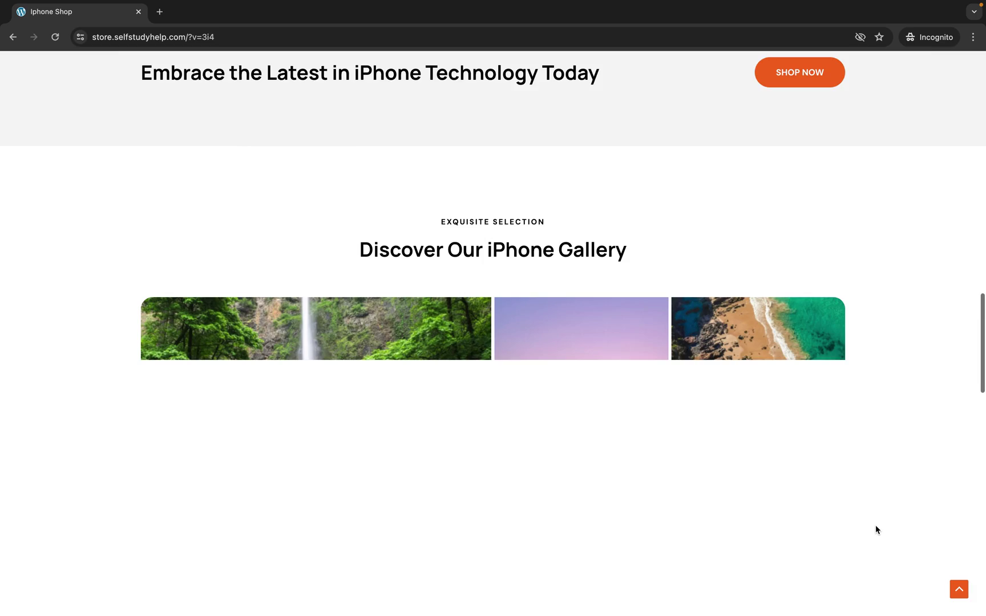
pyautogui.scroll(-5, 876, 531)
pyautogui.scroll(-5, 877, 530)
pyautogui.scroll(-7, 876, 530)
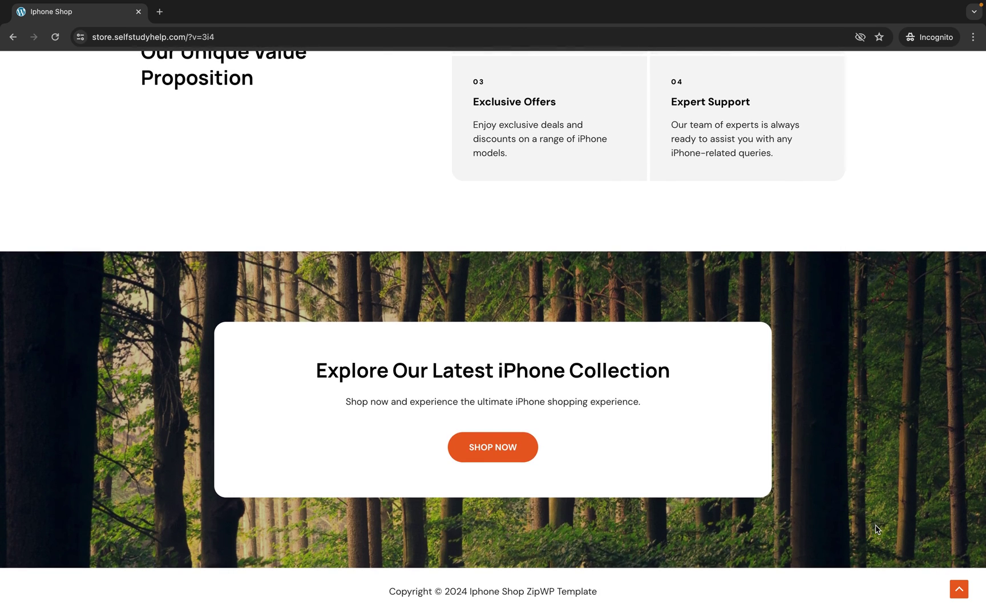
pyautogui.scroll(5, 876, 530)
pyautogui.scroll(20, 877, 530)
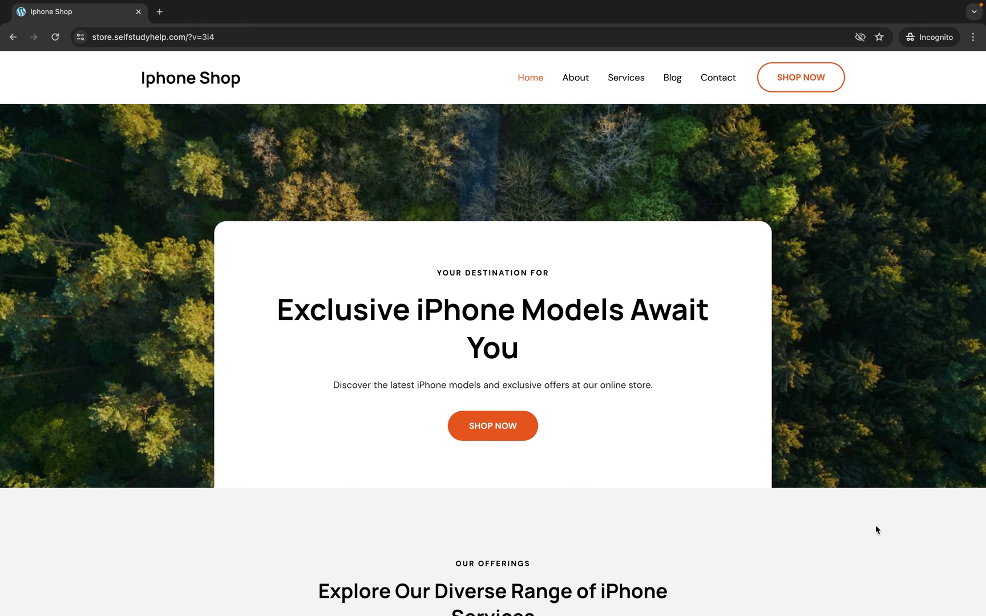
pyautogui.hotkey('ctrl', 'r')
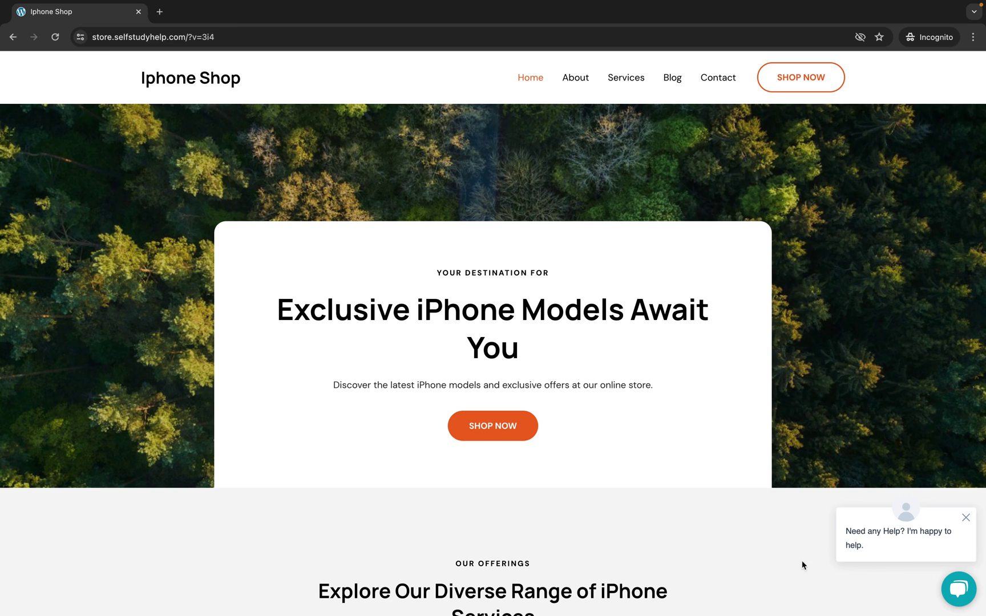
# Step: Send 'Hello I need some help' from the site's chat widget, then switch to the admin window
pyautogui.click(966, 594)
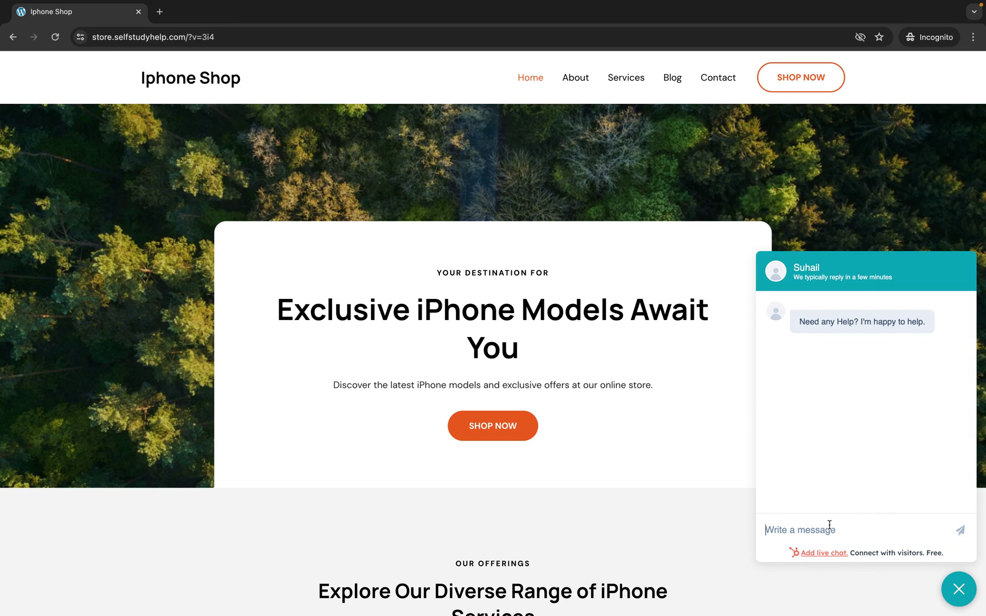
pyautogui.click(828, 529)
pyautogui.write('Hel')
pyautogui.write('d som')
pyautogui.write('p')
pyautogui.press('Return')
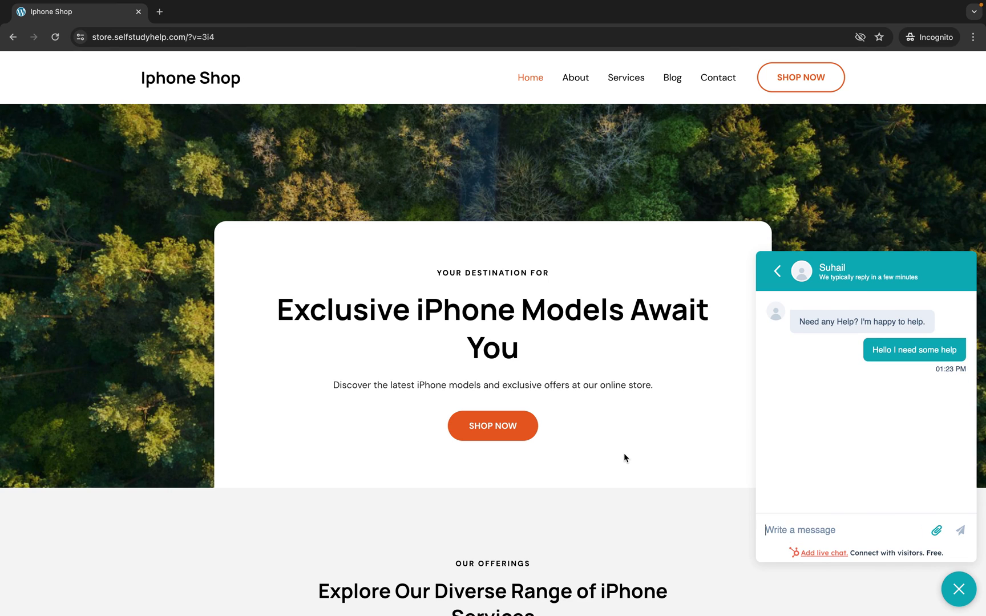
pyautogui.hotkey('alt', 'Tab')
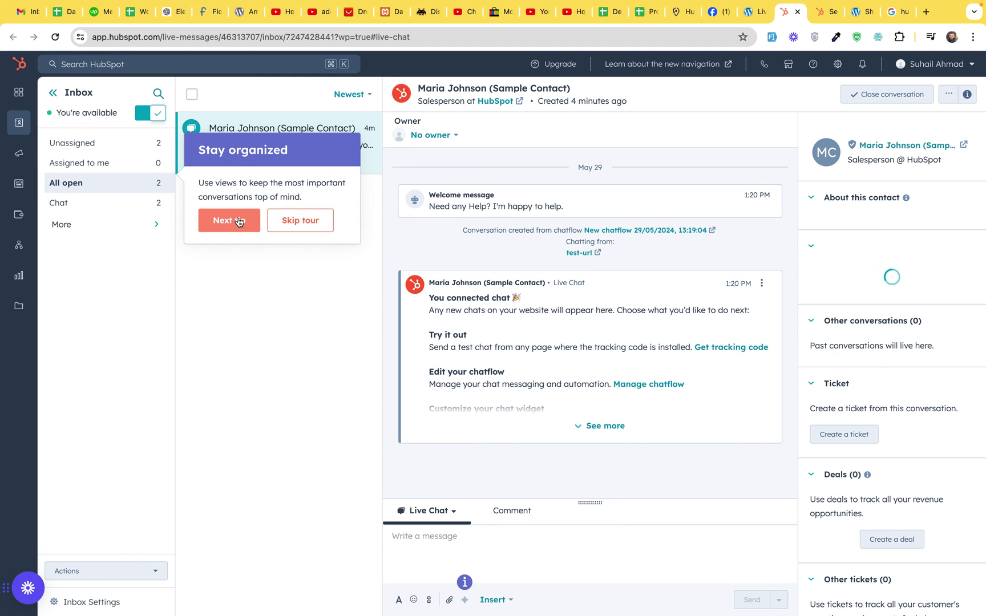
# Step: Dismiss the HubSpot inbox tour and filter the inbox to chat conversations
pyautogui.click(254, 224)
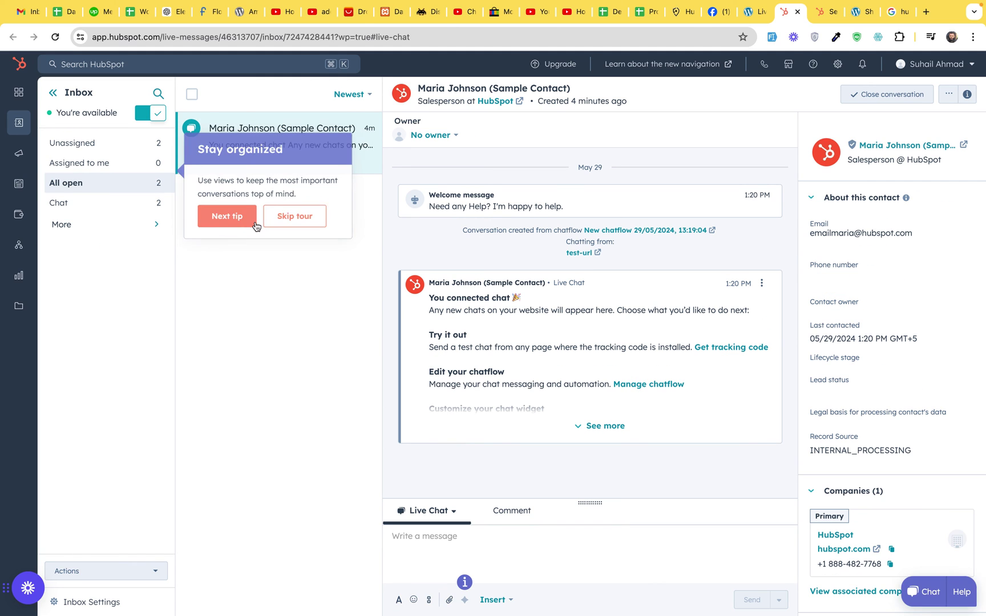
pyautogui.click(303, 219)
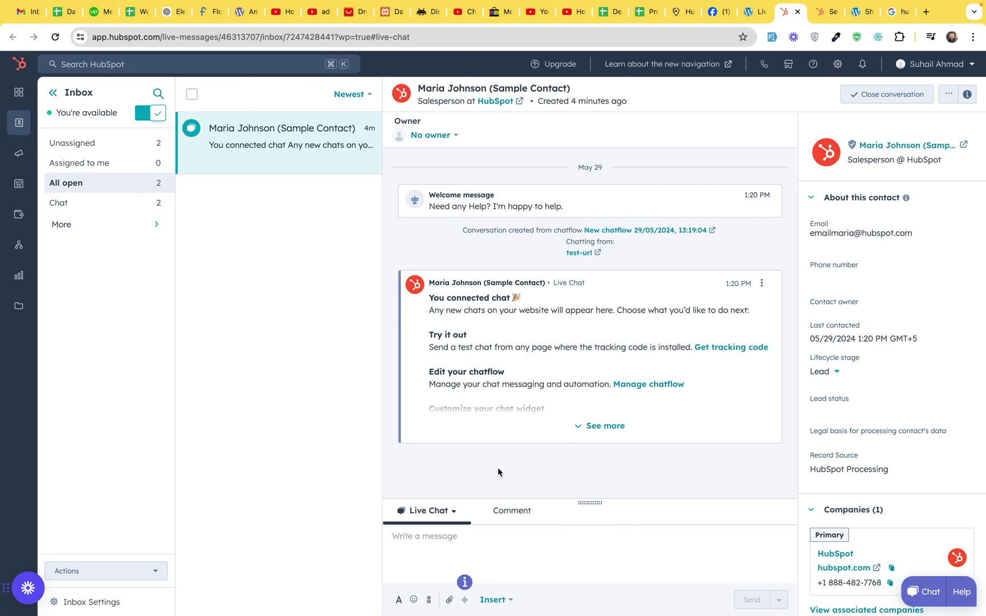
pyautogui.click(65, 204)
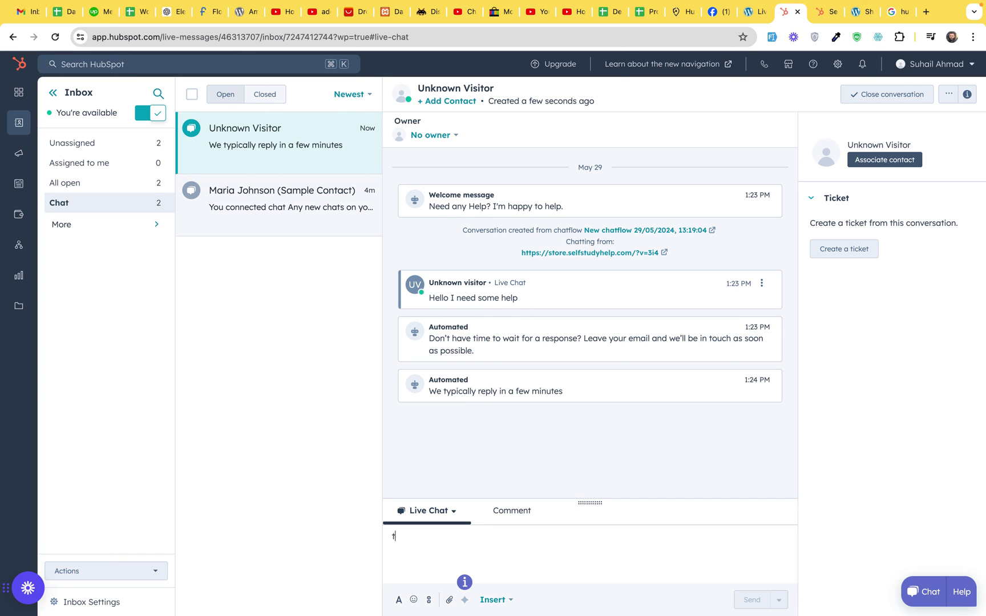
pyautogui.write('Hi')
# Step: Reply to the Unknown Visitor with 'Hi' and 'What help do you need'
pyautogui.press('Return')
pyautogui.write('W')
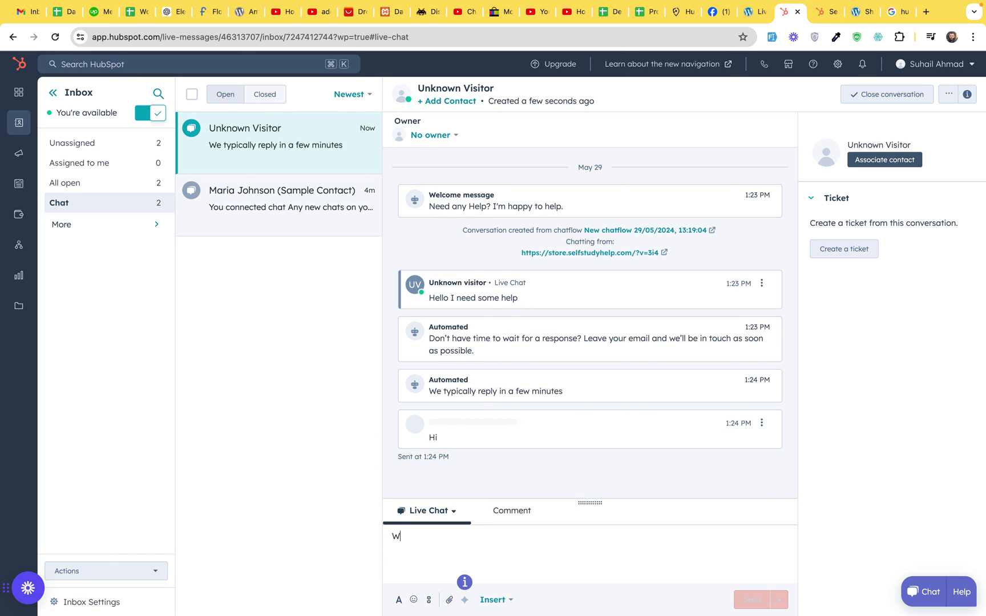
pyautogui.write('hat help do y')
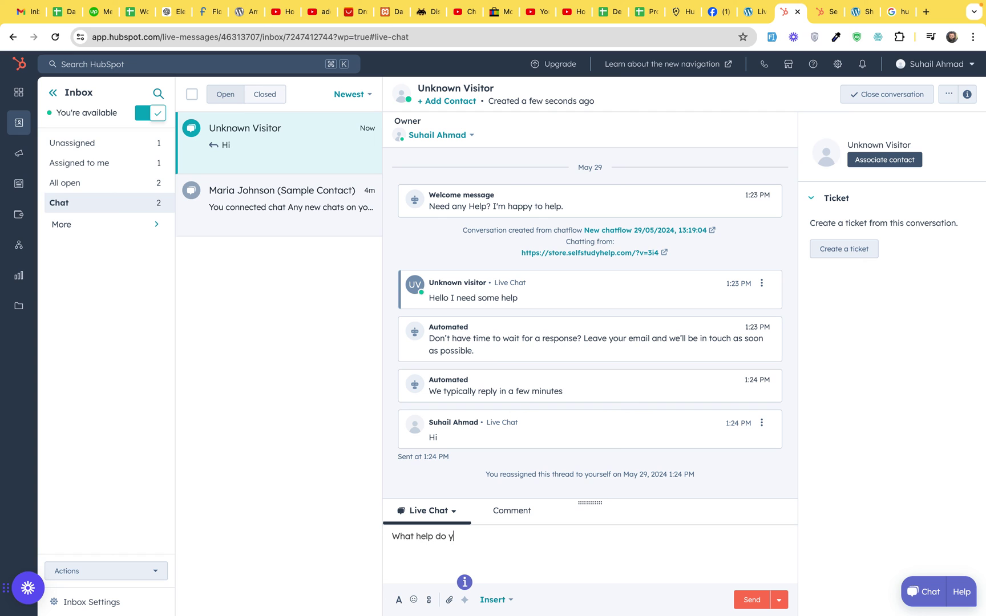
pyautogui.write('ou need')
pyautogui.press('Return')
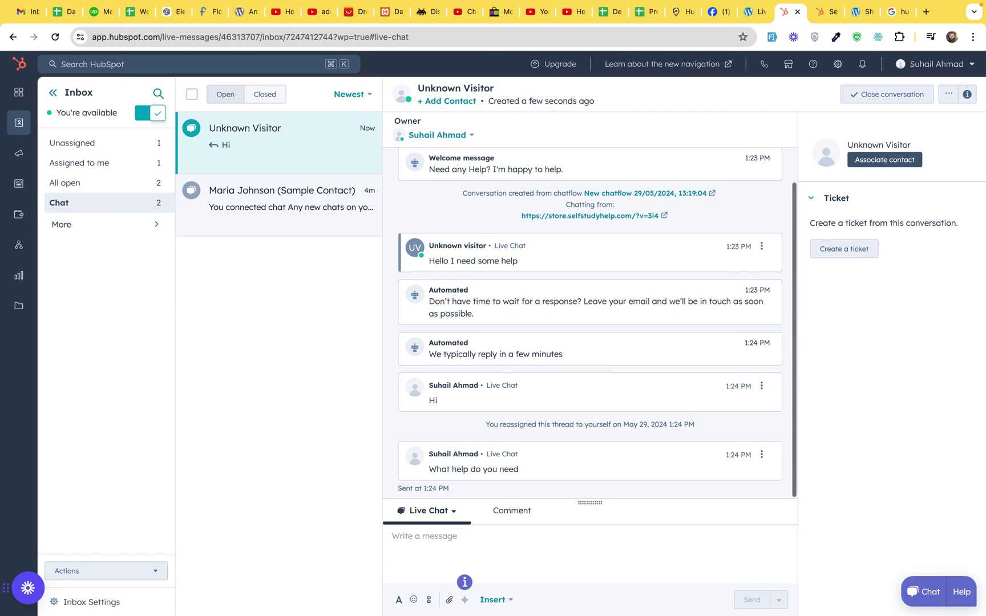
# Step: As the visitor, send 'I need my website to be fixed, what do you charge' in the site chat
pyautogui.hotkey('ctrl', 'Right')
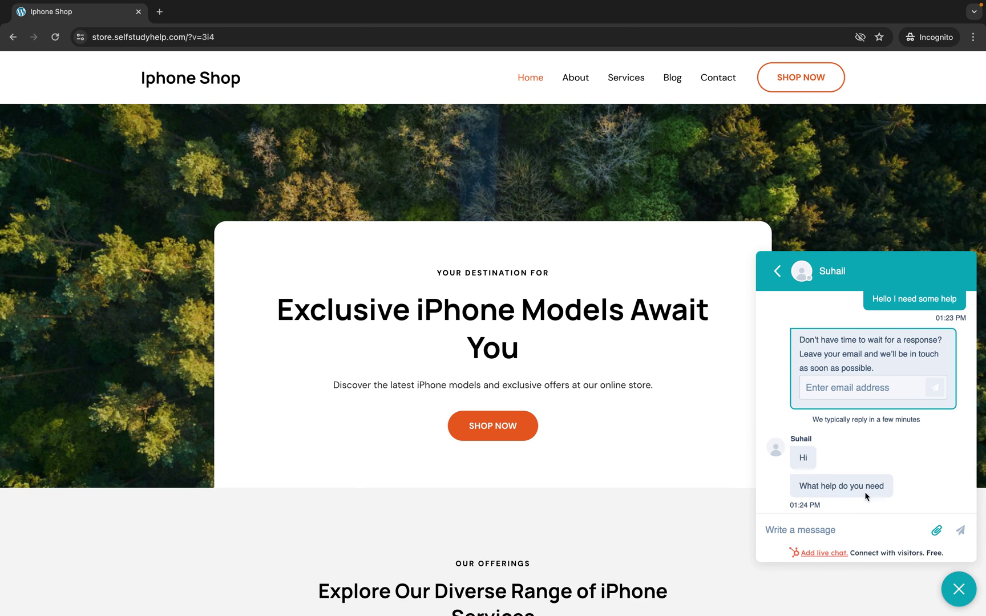
pyautogui.click(820, 527)
pyautogui.write('I')
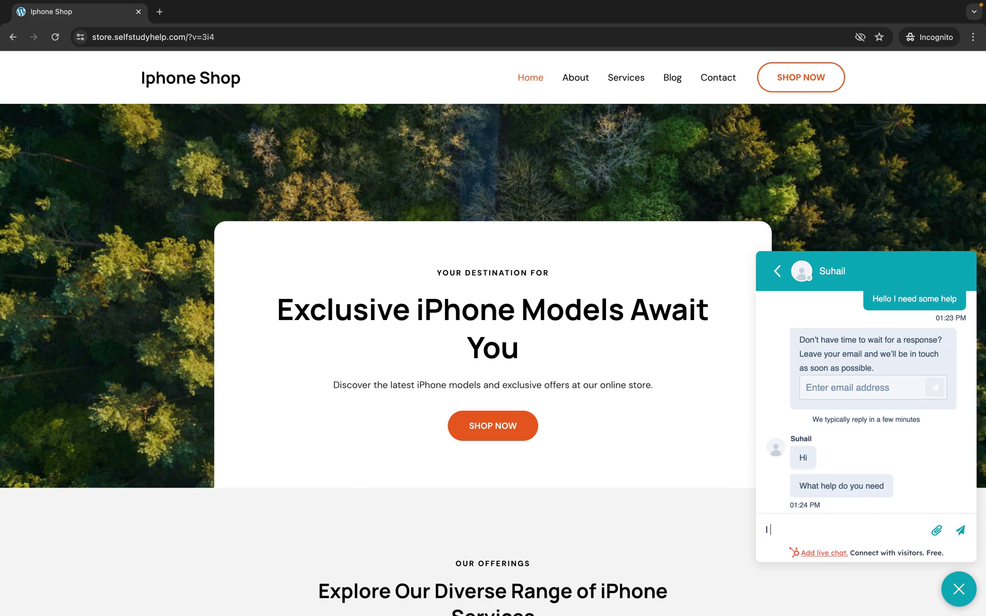
pyautogui.write(' need my websit')
pyautogui.write('e to be ')
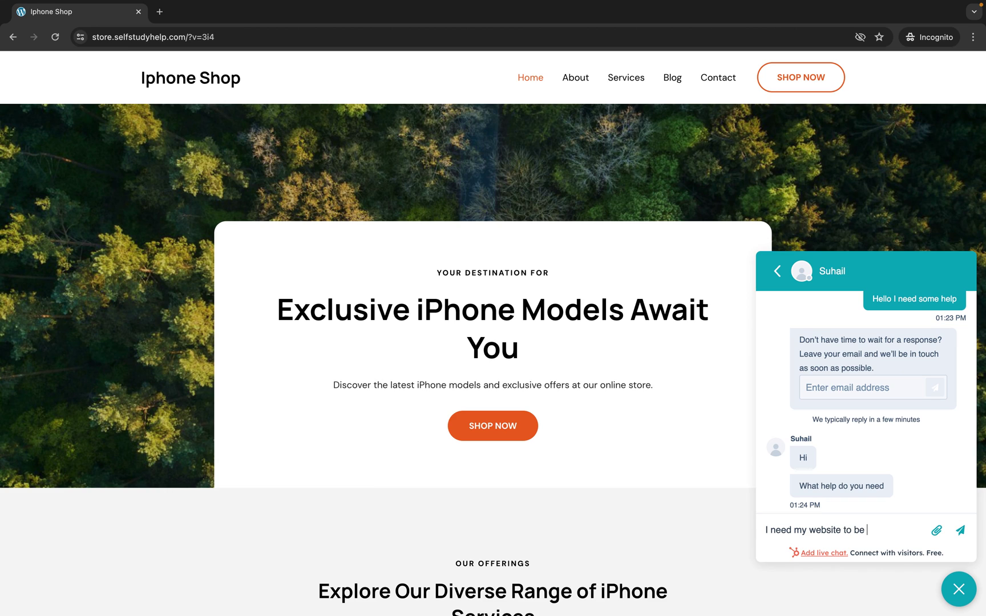
pyautogui.write('fixed, w')
pyautogui.write('hat do you ')
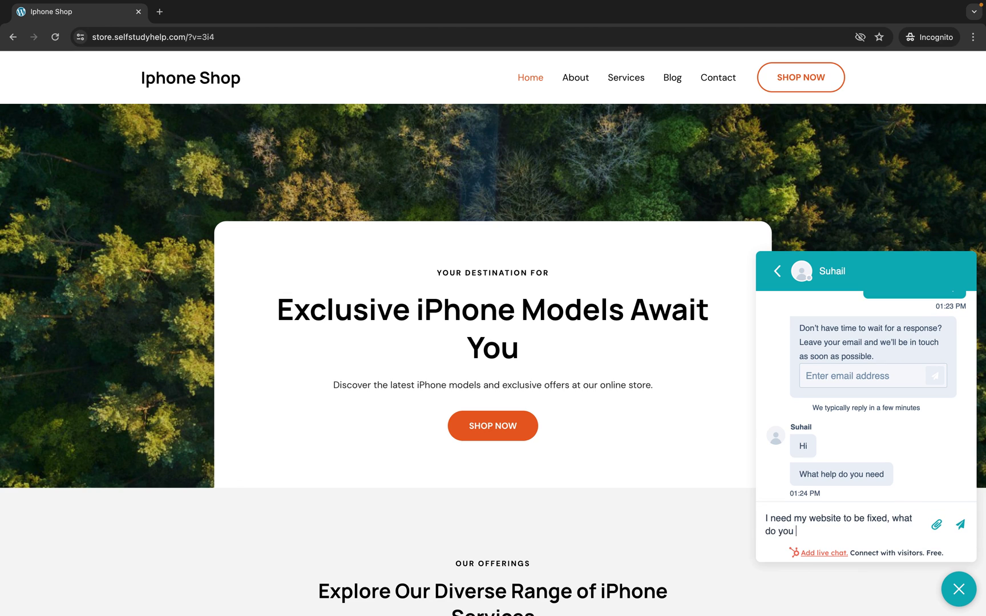
pyautogui.write('charge')
pyautogui.press('Return')
# Step: Reply 'We charge ??? amount' to the visitor from the HubSpot inbox
pyautogui.hotkey('ctrl', 'Left')
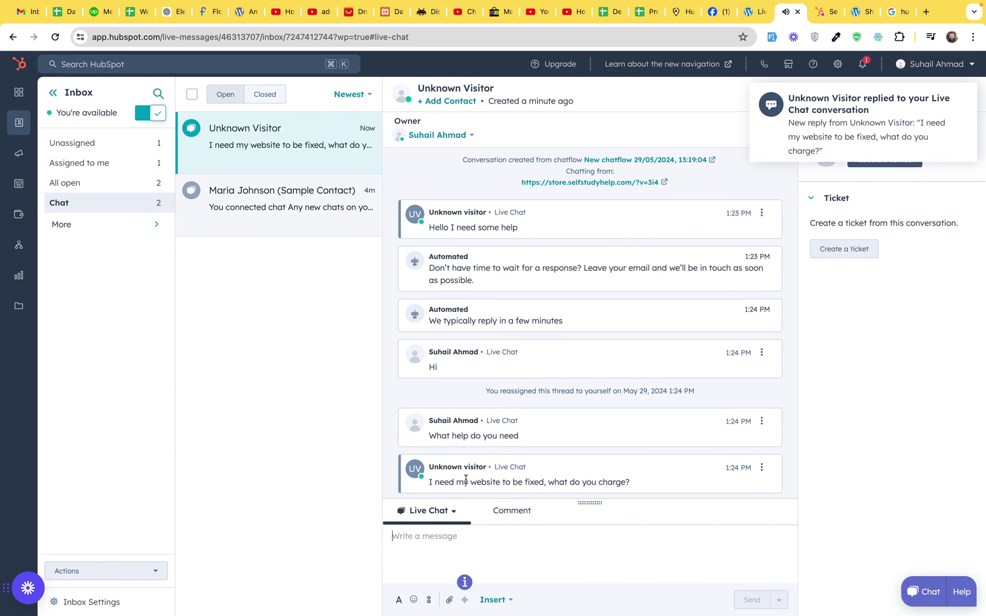
pyautogui.click(490, 535)
pyautogui.write('We')
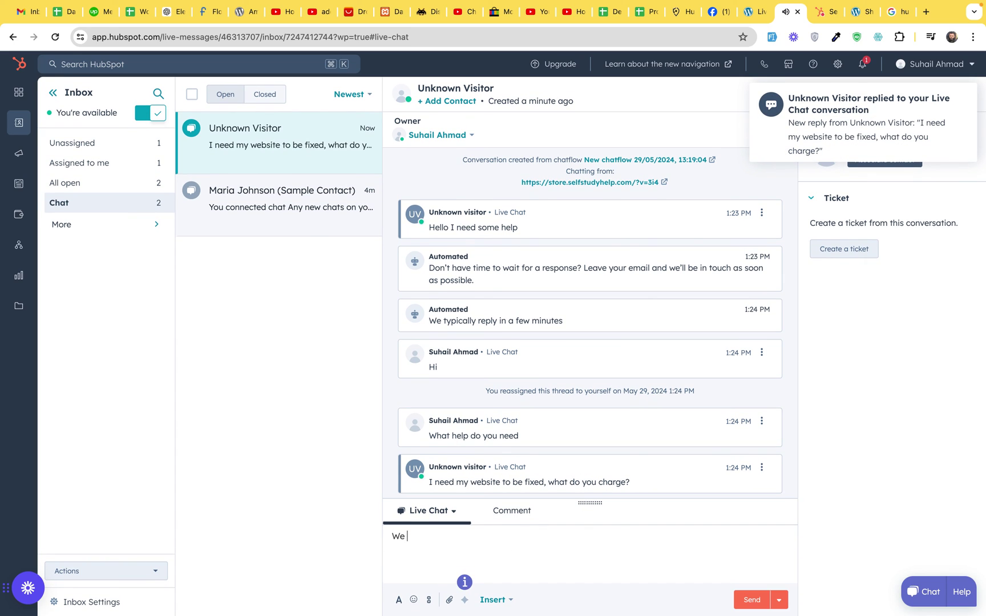
pyautogui.write(' charge ???')
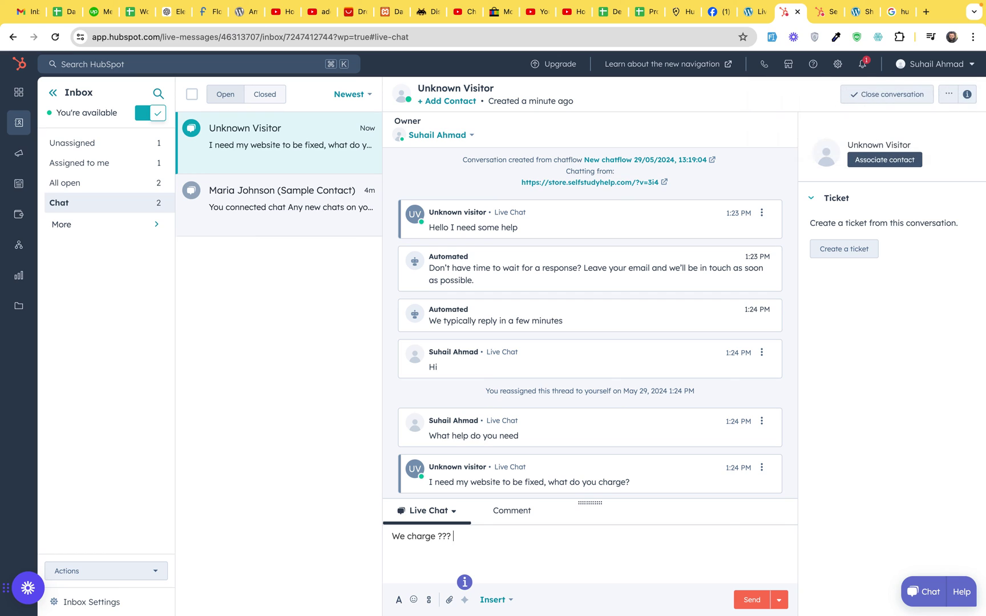
pyautogui.write(' amount')
pyautogui.press('Return')
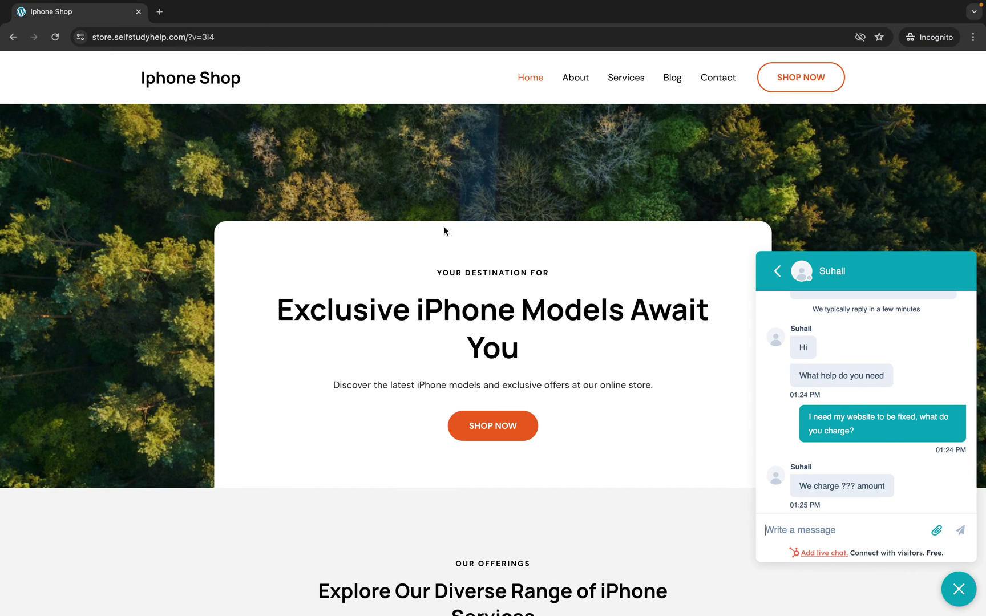
# Step: View the reply in the storefront chat and return to the HubSpot inbox showing it as read
pyautogui.hotkey('alt', 'Tab')
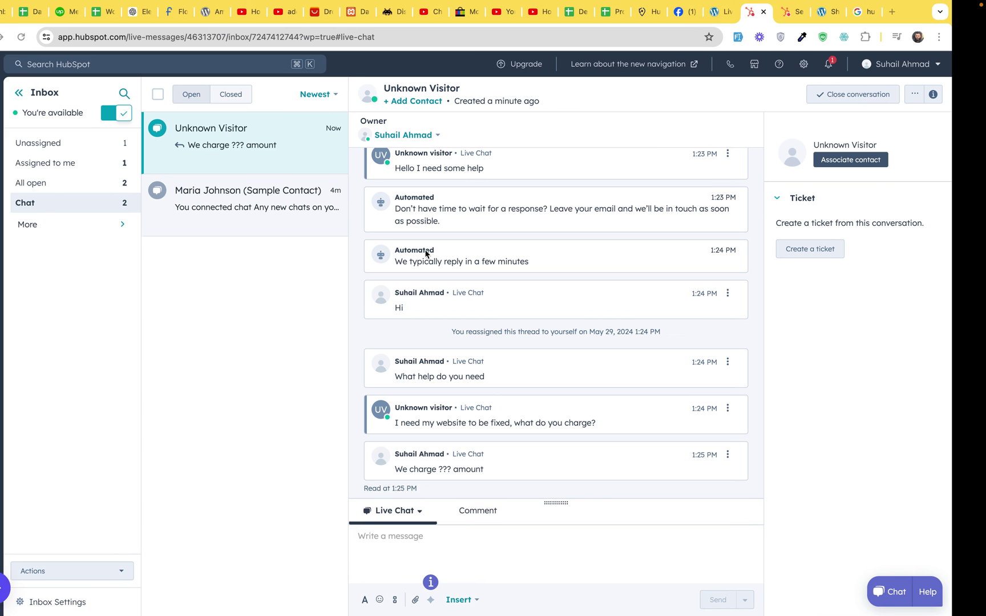